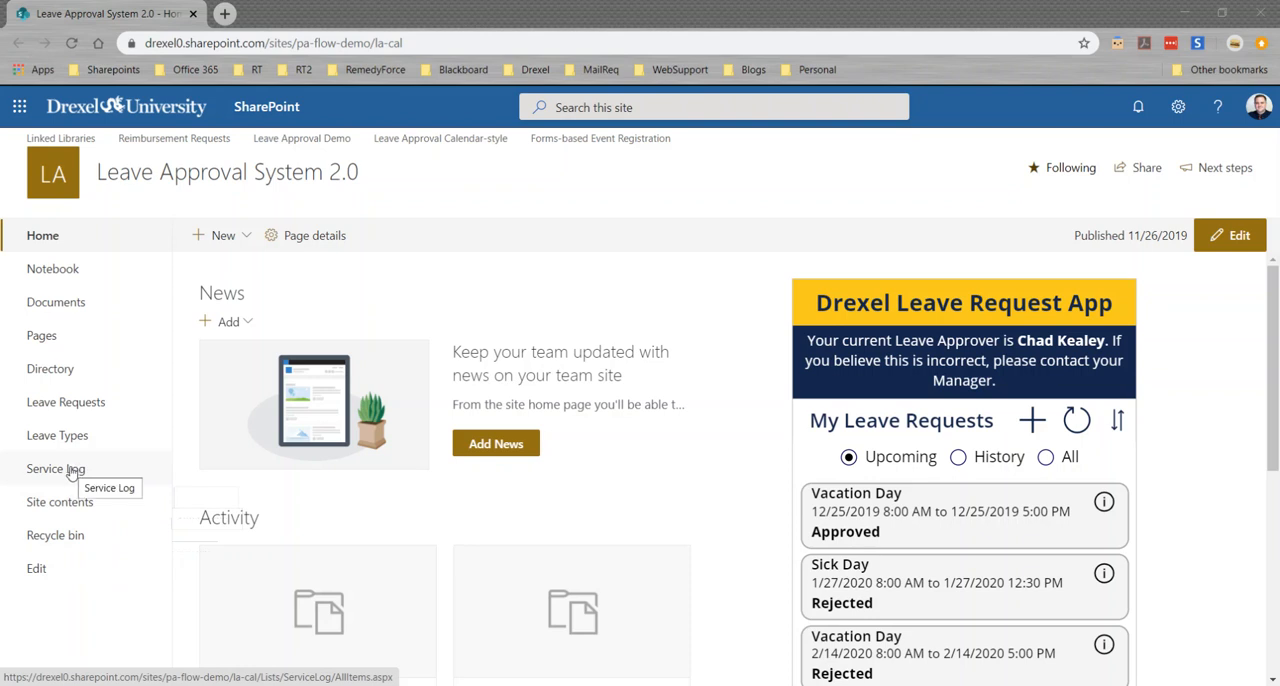
Open the Holiday Break Updates (December 2019) entry in the Service Log and set its Service Start date to 12/24/2019
{"action": "left_click", "coordinate": [71, 472]}
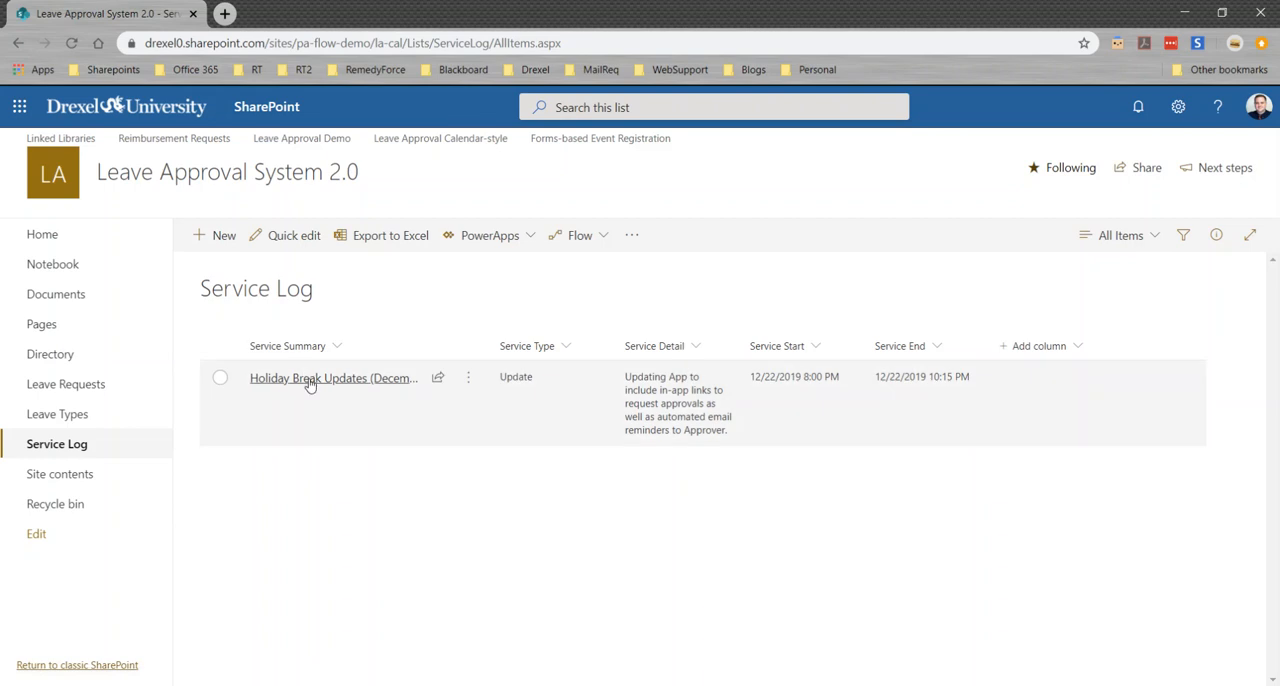
{"action": "left_click", "coordinate": [310, 380]}
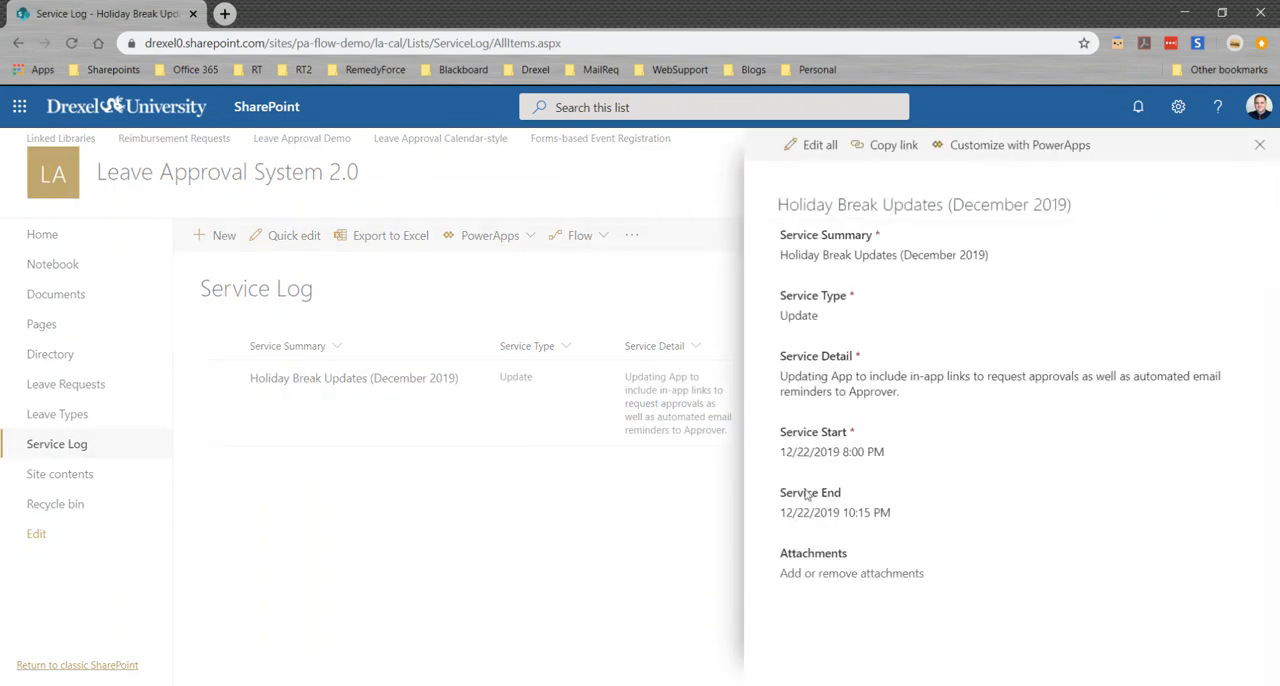
{"action": "left_click", "coordinate": [818, 454]}
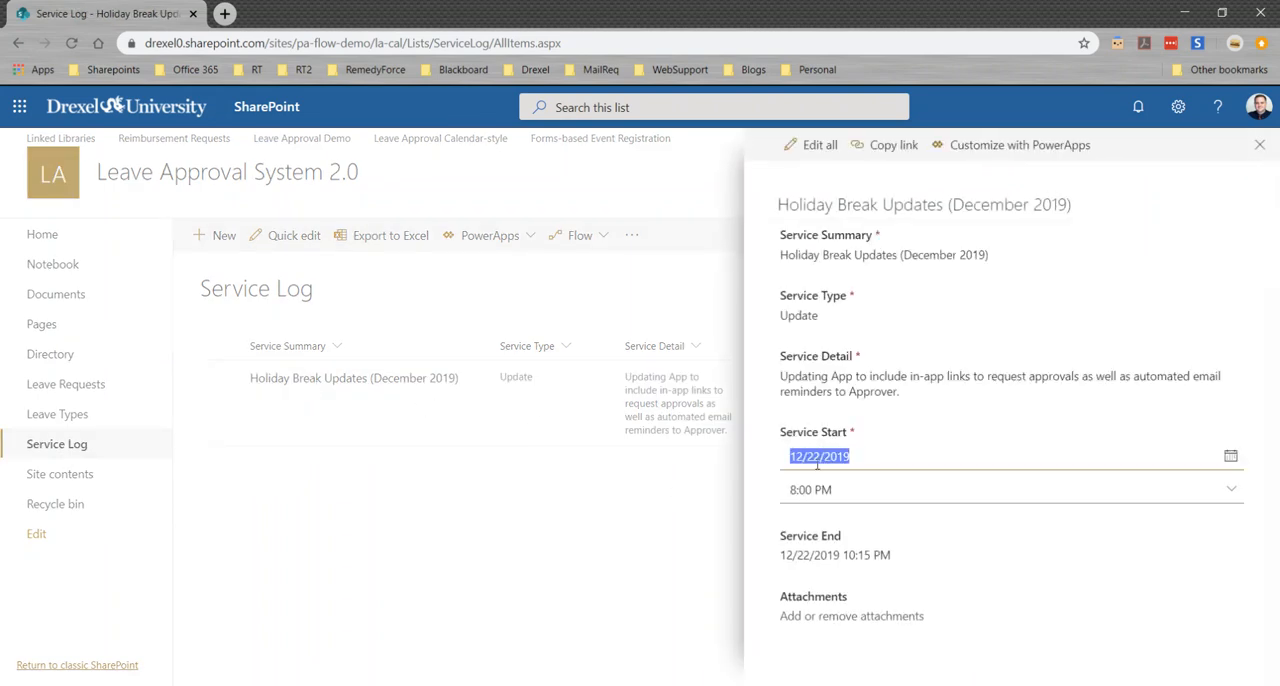
{"action": "left_click", "coordinate": [814, 456]}
{"action": "left_click_drag", "start_coordinate": [814, 456], "coordinate": [821, 456]}
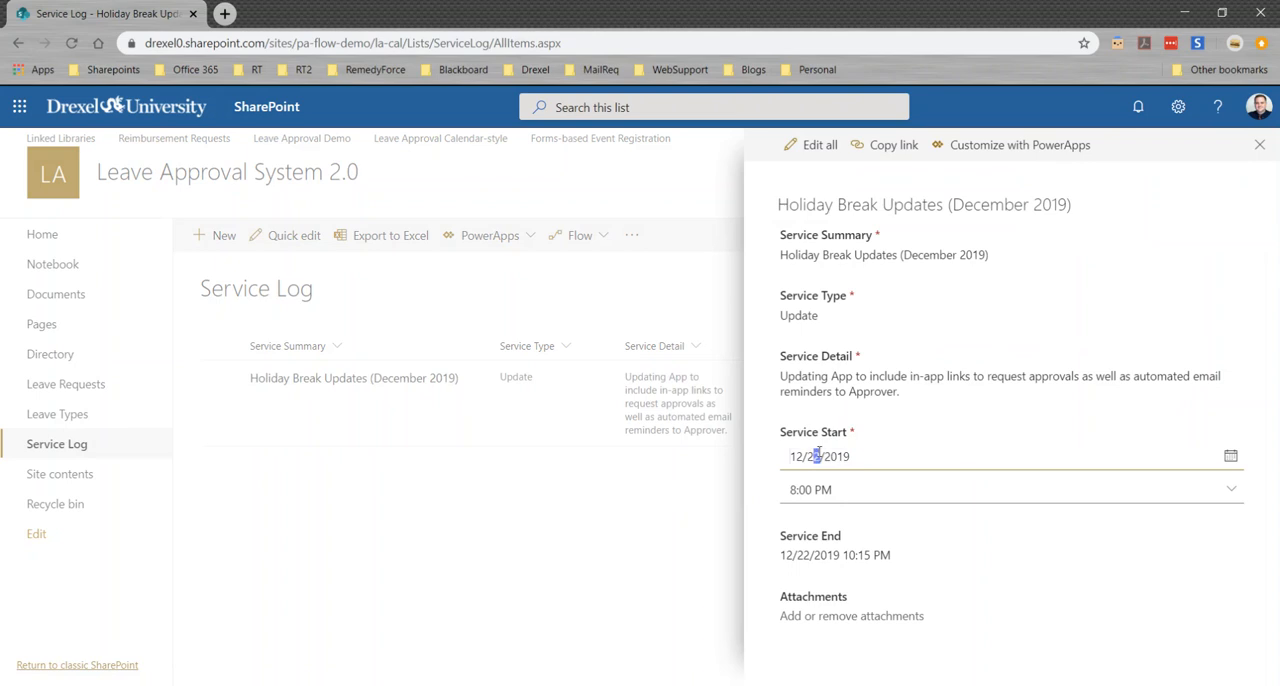
{"action": "type", "text": "4"}
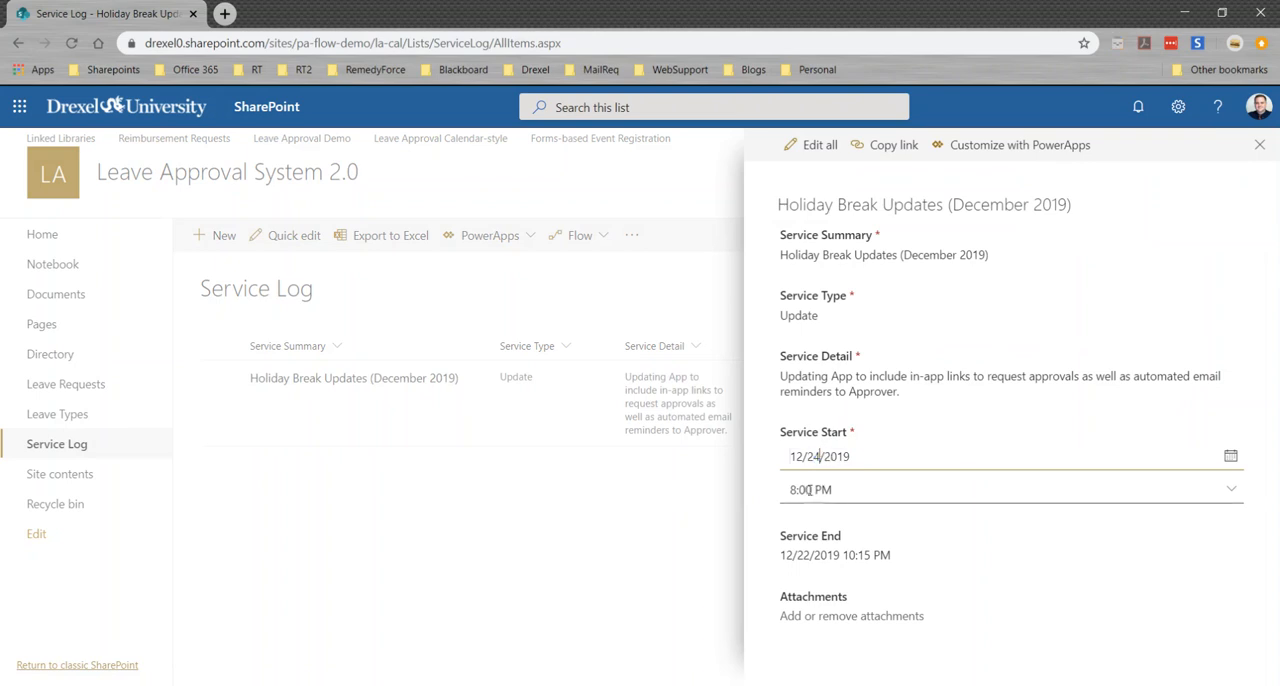
Set the entry's Service Start time to 10:50 AM and save the field
{"action": "left_click", "coordinate": [812, 489]}
{"action": "type", "text": "10:5"}
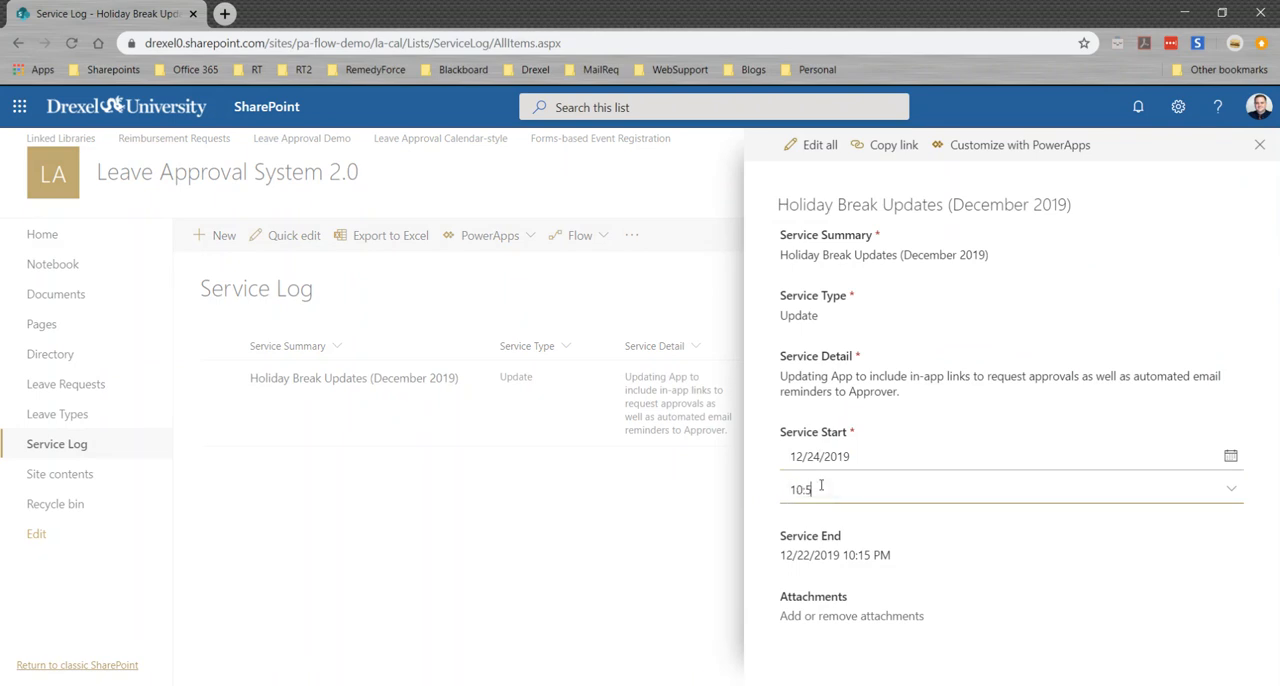
{"action": "type", "text": "0 AM"}
{"action": "left_click", "coordinate": [812, 556]}
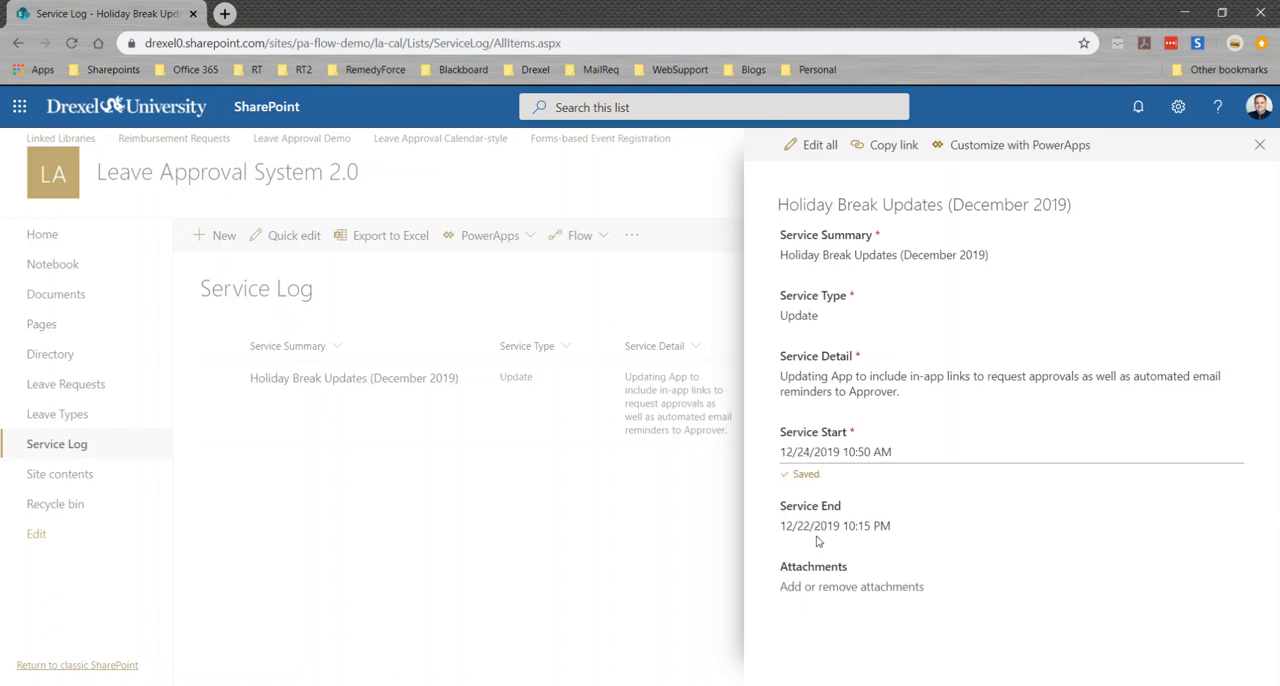
Set the entry's Service End date to 12/24/2019 and save the field
{"action": "left_click", "coordinate": [818, 527]}
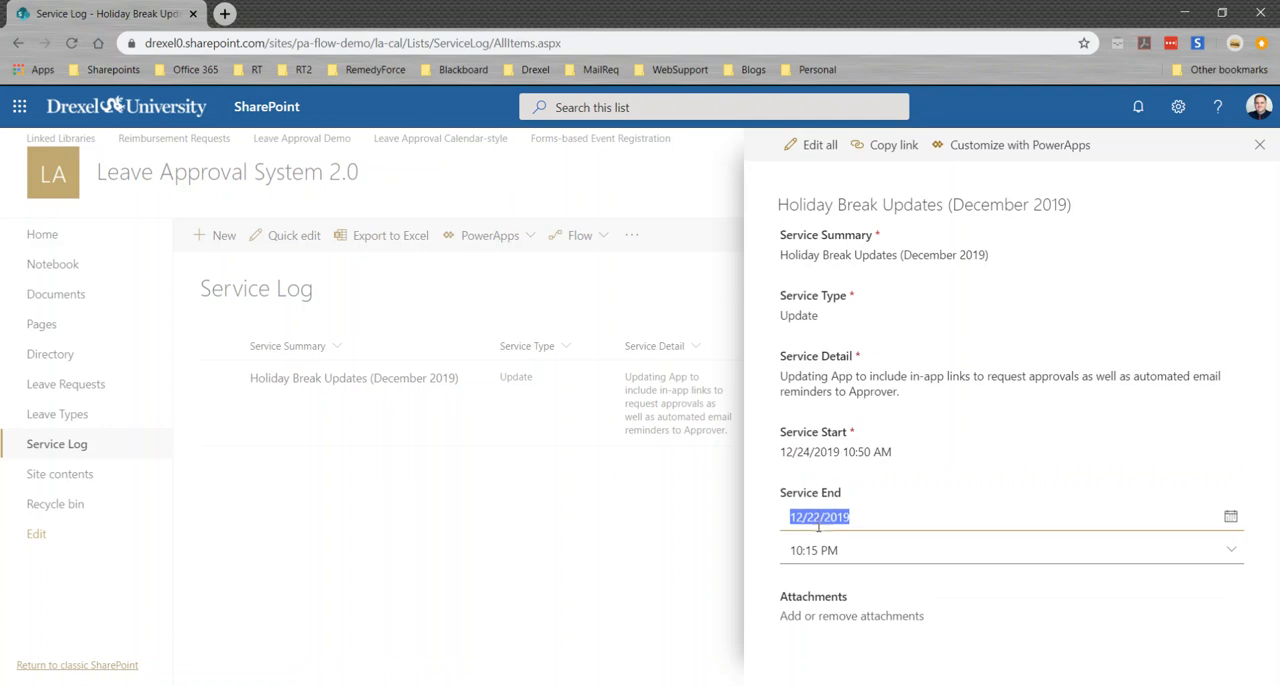
{"action": "left_click", "coordinate": [818, 517]}
{"action": "left_click_drag", "start_coordinate": [818, 517], "coordinate": [813, 517]}
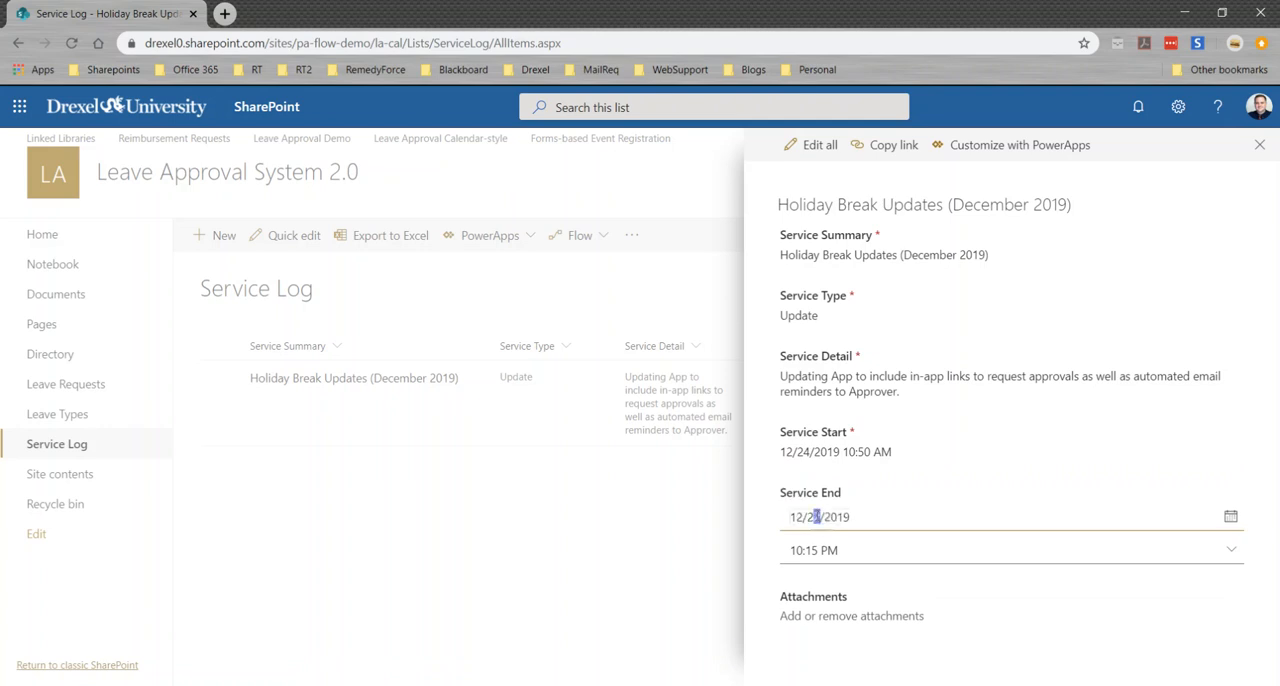
{"action": "type", "text": "4"}
{"action": "left_click", "coordinate": [808, 537]}
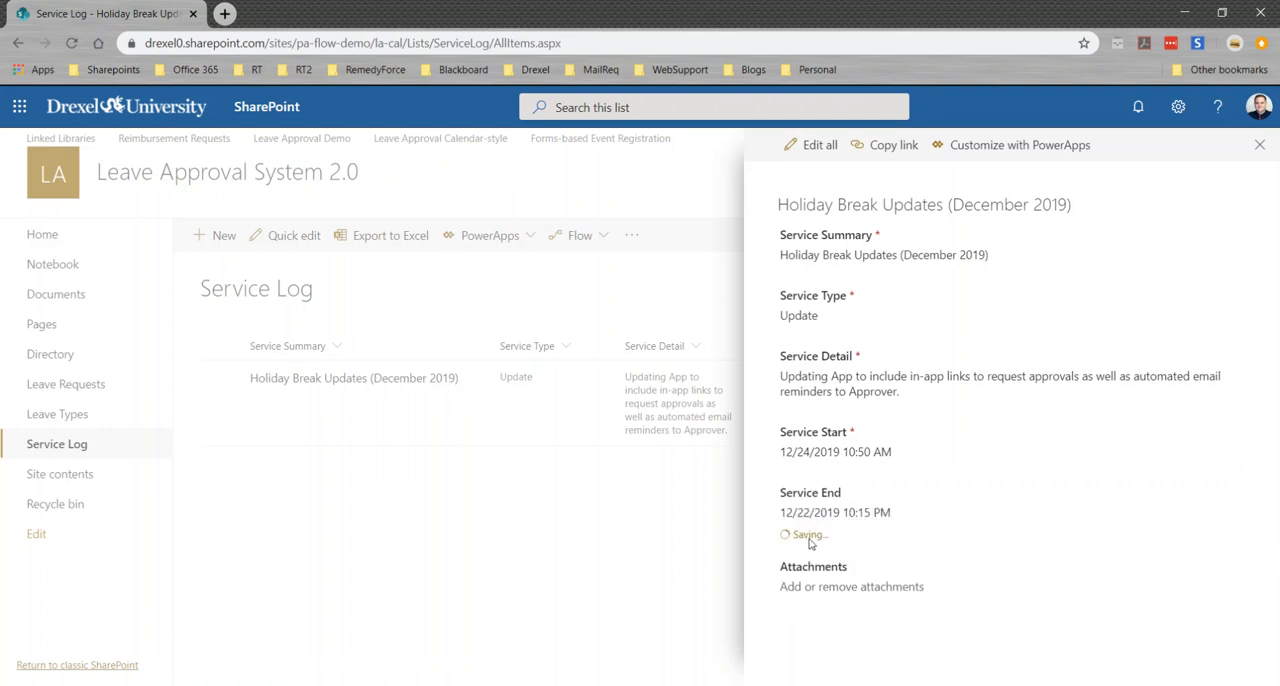
Set the entry's Service End time to 11:00 AM and save the field
{"action": "left_click", "coordinate": [826, 517]}
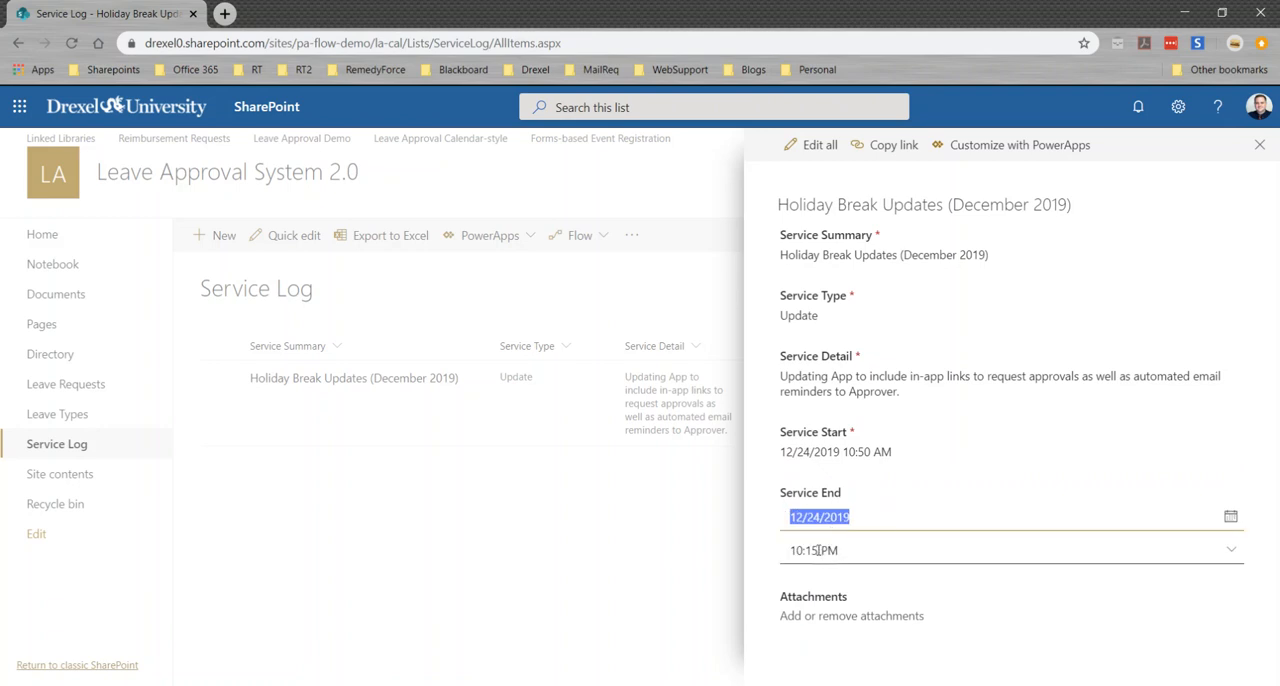
{"action": "left_click_drag", "start_coordinate": [840, 551], "coordinate": [788, 552]}
{"action": "type", "text": "11:00"}
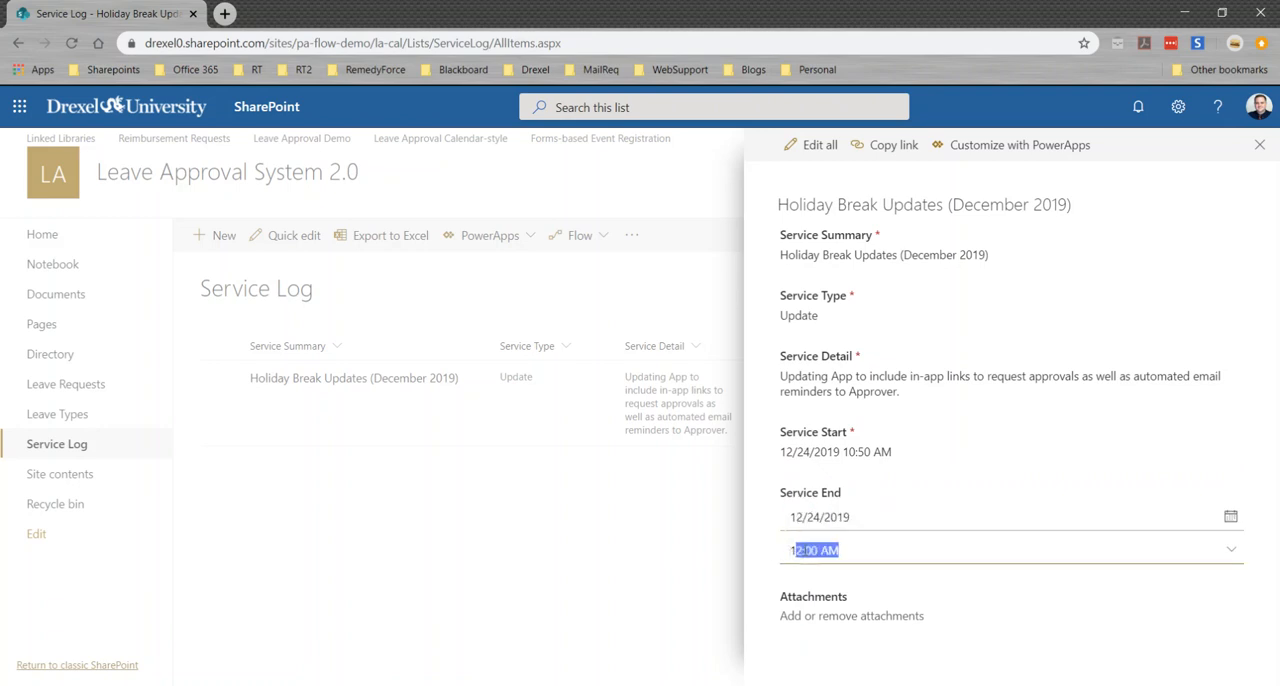
{"action": "type", "text": " Am"}
{"action": "key", "text": "BackSpace"}
{"action": "key", "text": "BackSpace"}
{"action": "type", "text": "Am"}
{"action": "key", "text": "BackSpace"}
{"action": "type", "text": "M"}
{"action": "key", "text": "Return"}
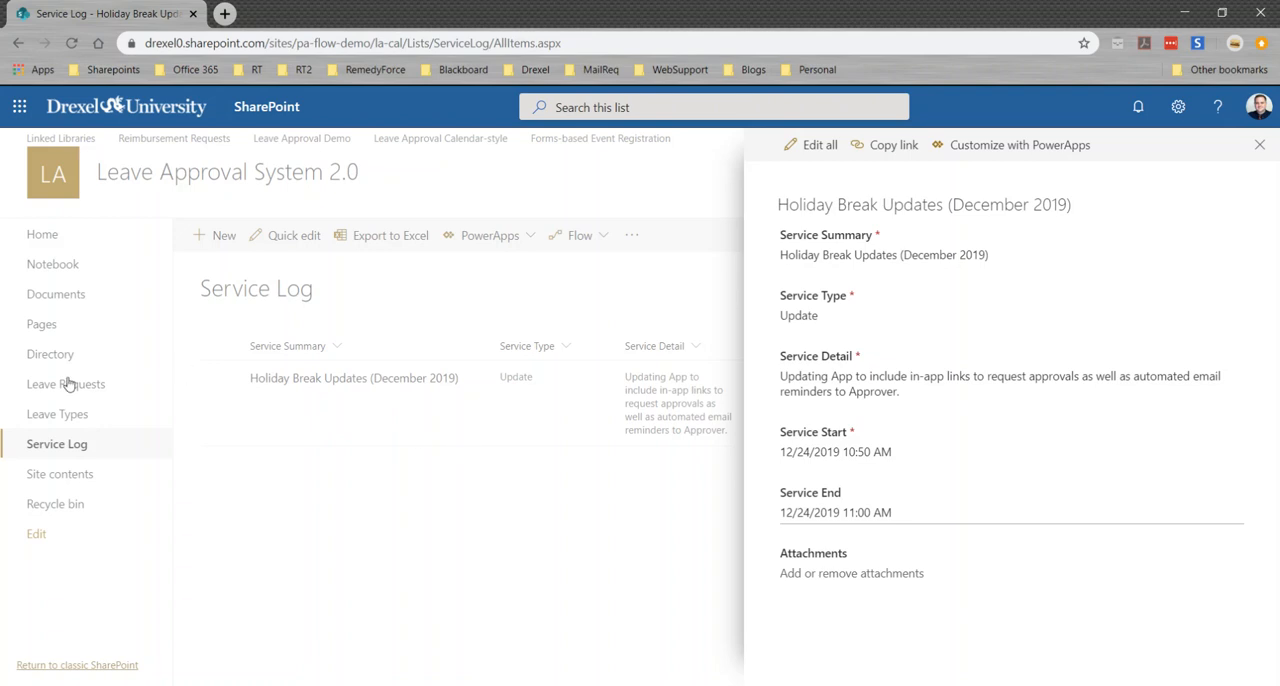
Return to the site's home page and examine the embedded leave request app's closed message, including its service summary and planned service window
{"action": "left_click", "coordinate": [40, 240]}
{"action": "left_click", "coordinate": [40, 238]}
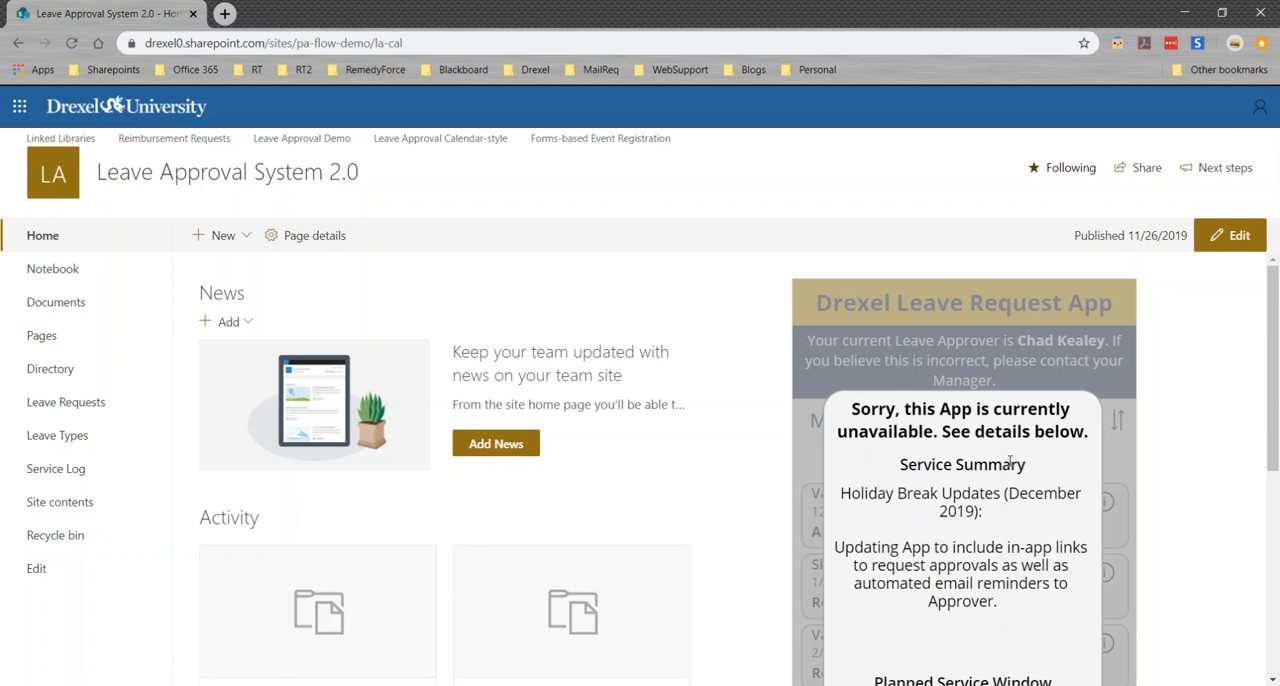
{"action": "scroll", "coordinate": [970, 425], "scroll_direction": "down", "scroll_amount": 1}
{"action": "scroll", "coordinate": [960, 420], "scroll_direction": "down", "scroll_amount": 1}
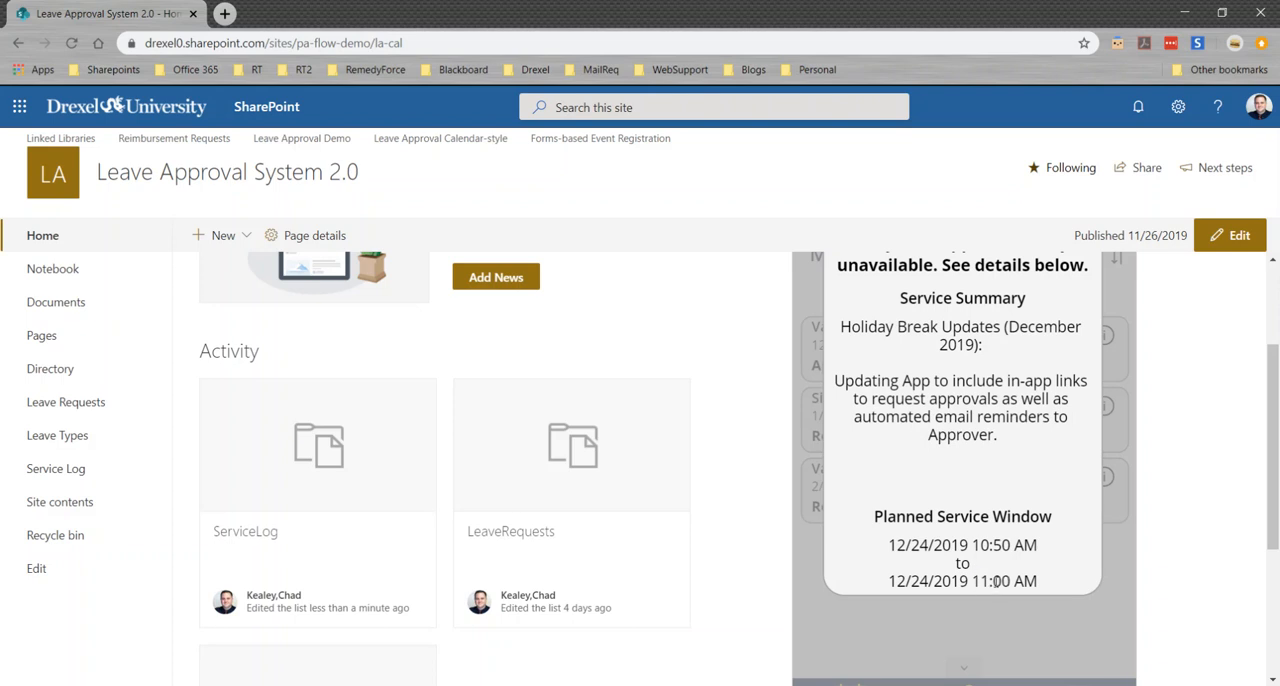
{"action": "scroll", "coordinate": [1000, 575], "scroll_direction": "down", "scroll_amount": 2}
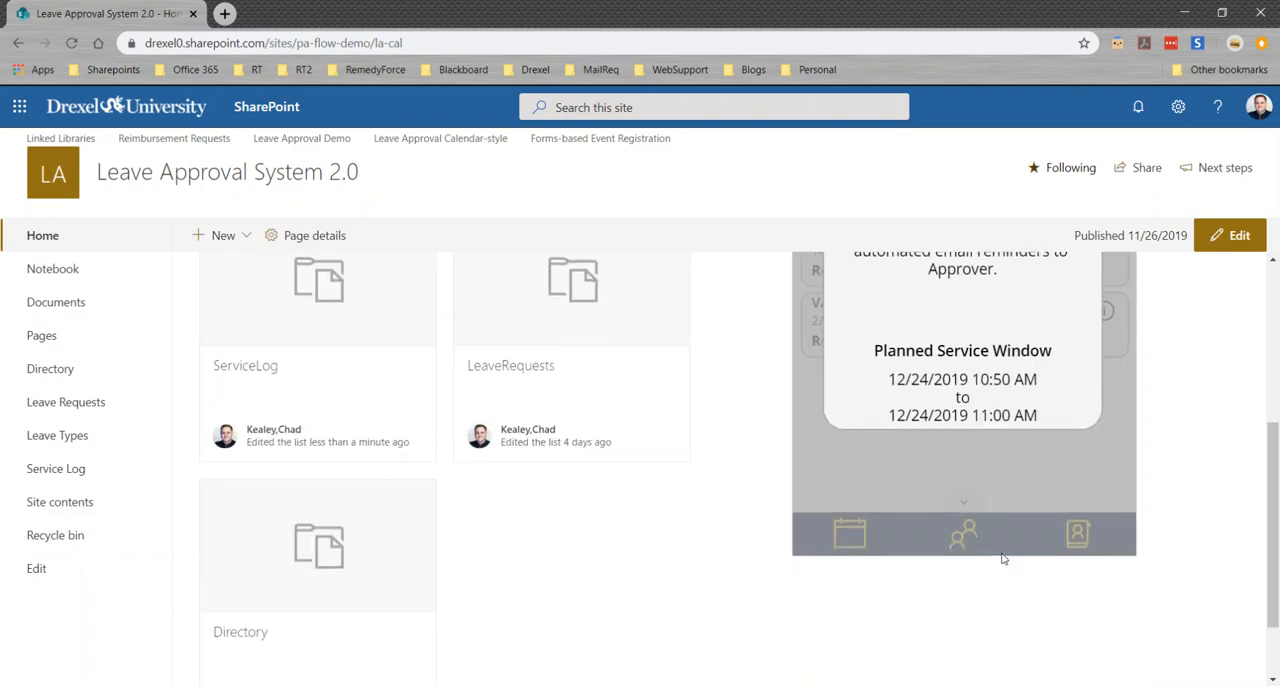
{"action": "scroll", "coordinate": [1003, 559], "scroll_direction": "up", "scroll_amount": 4}
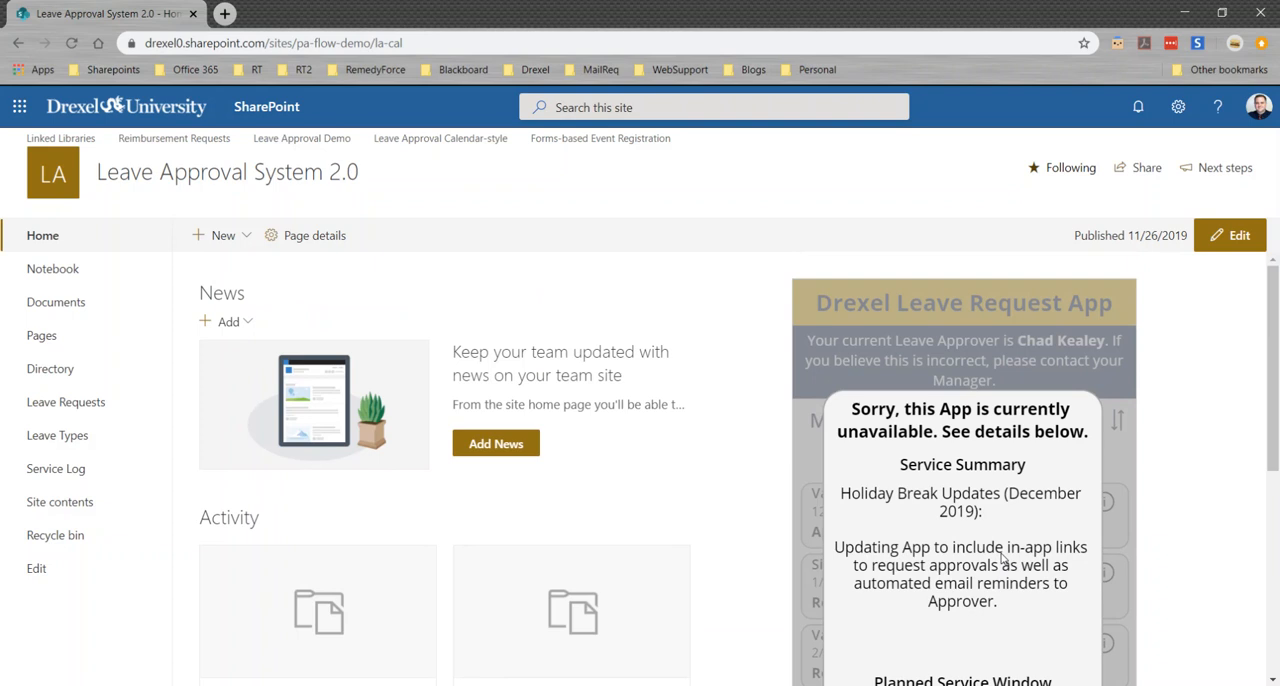
{"action": "scroll", "coordinate": [1003, 558], "scroll_direction": "down", "scroll_amount": 2}
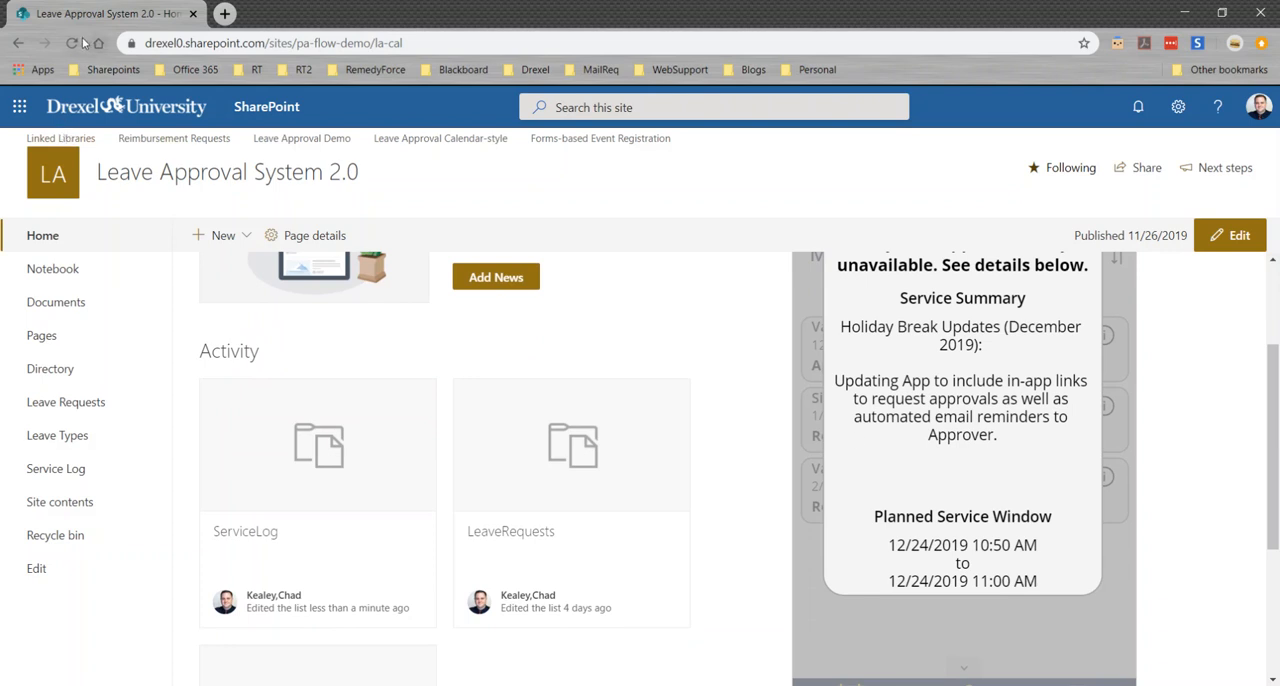
{"action": "scroll", "coordinate": [919, 489], "scroll_direction": "down", "scroll_amount": 2}
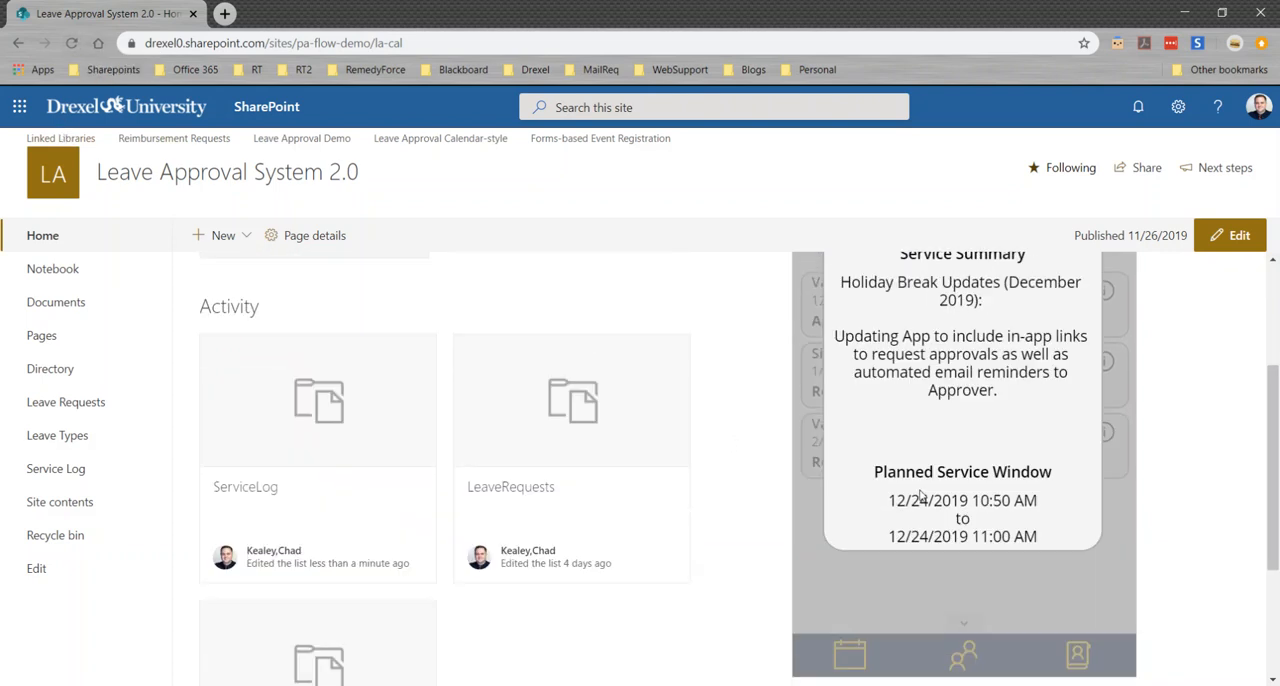
{"action": "scroll", "coordinate": [919, 489], "scroll_direction": "up", "scroll_amount": 3}
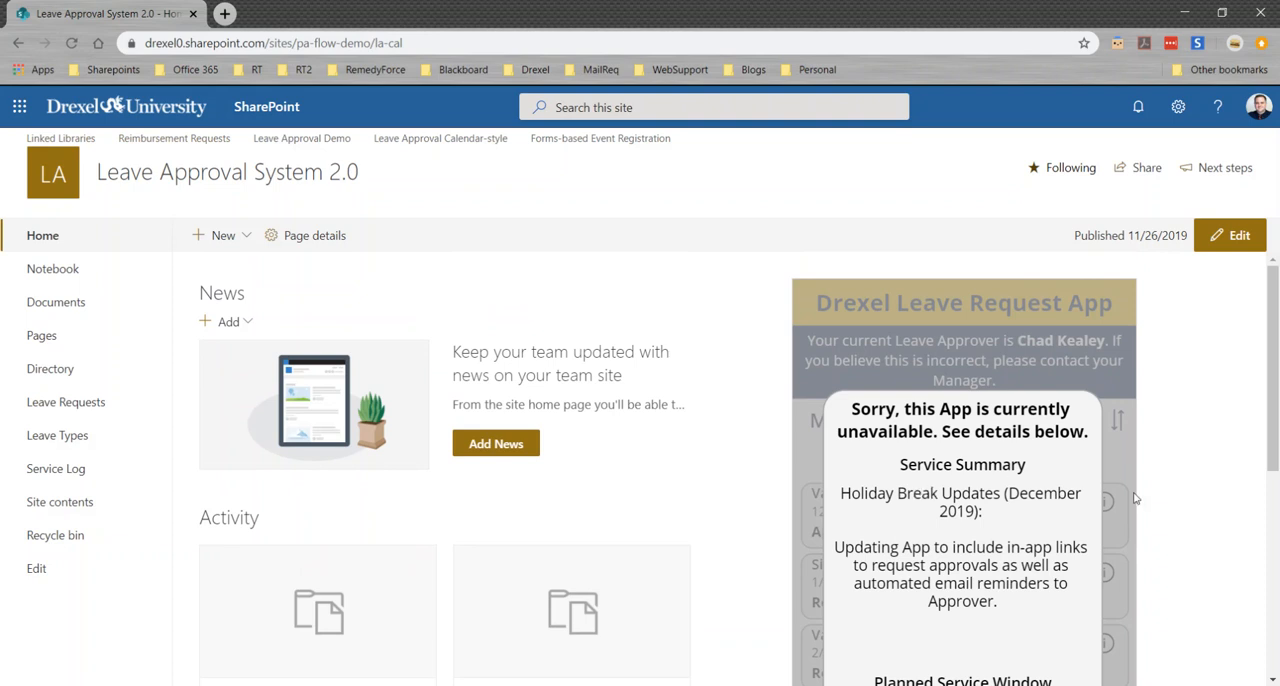
{"action": "scroll", "coordinate": [1136, 496], "scroll_direction": "down", "scroll_amount": 1}
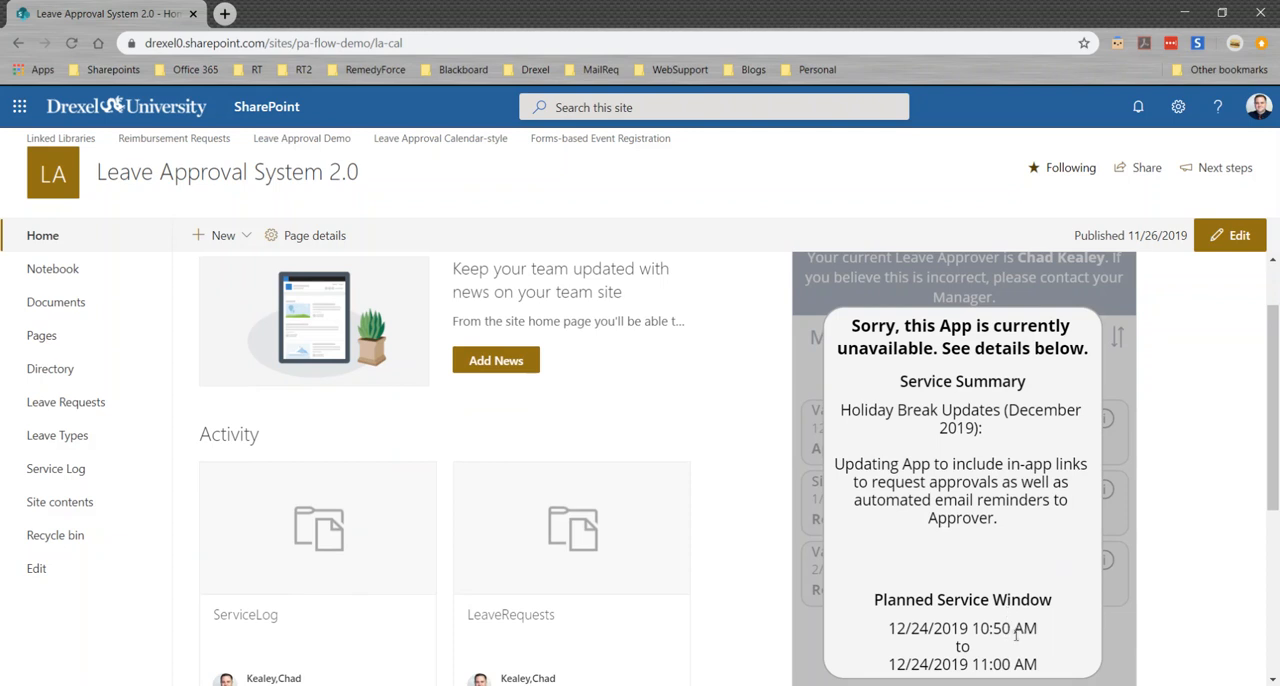
{"action": "scroll", "coordinate": [694, 460], "scroll_direction": "up", "scroll_amount": 1}
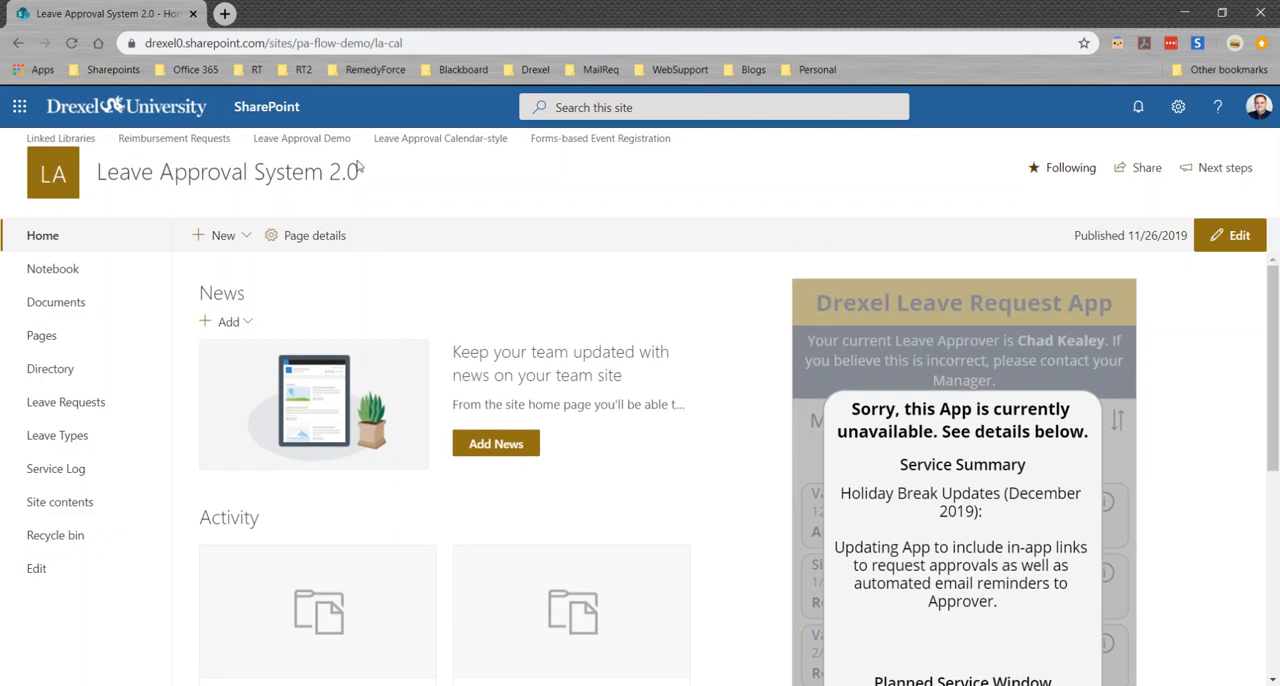
Open Leave Management App V2 in Power Apps Studio in a new browser tab and expand the Home screen's AppClosedMessage container
{"action": "left_click", "coordinate": [224, 13]}
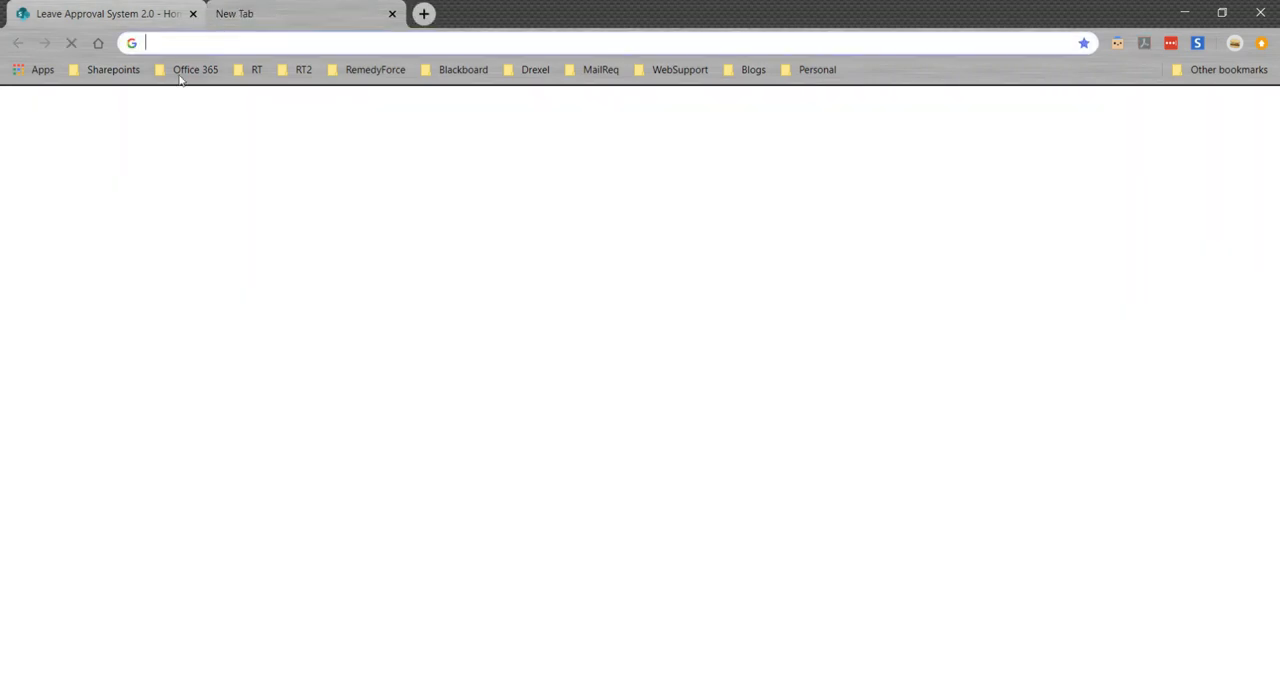
{"action": "left_click", "coordinate": [190, 69]}
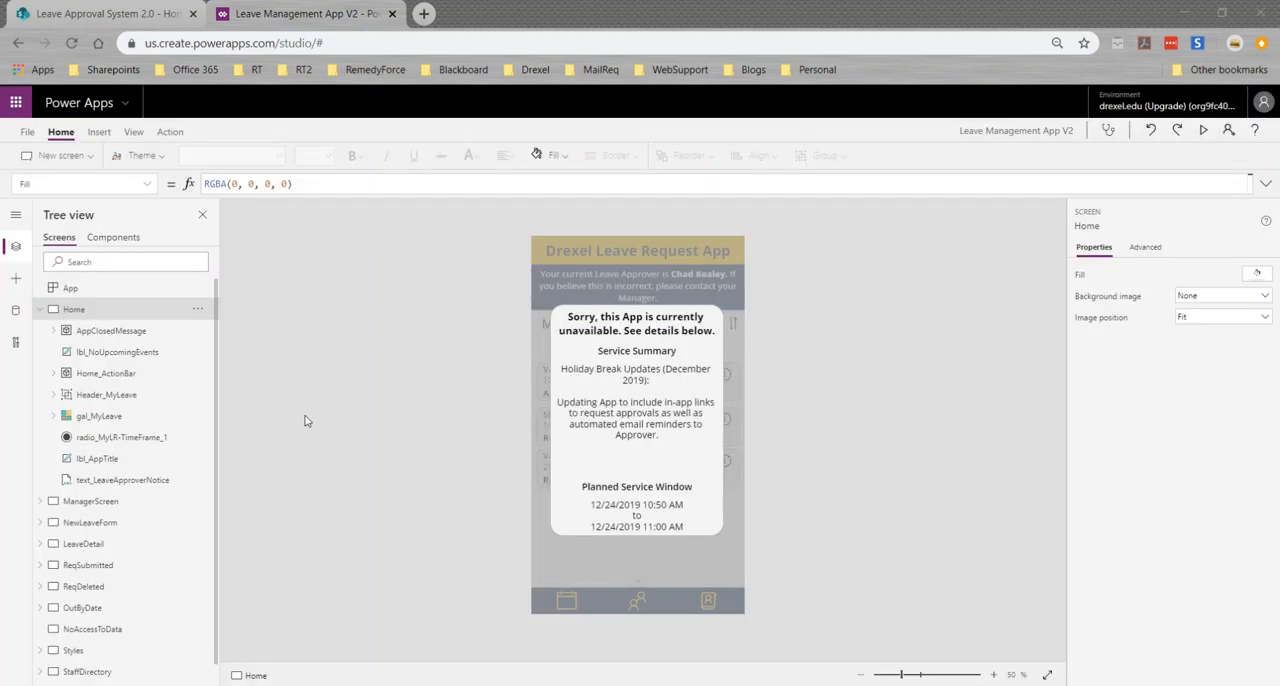
{"action": "left_click", "coordinate": [99, 332]}
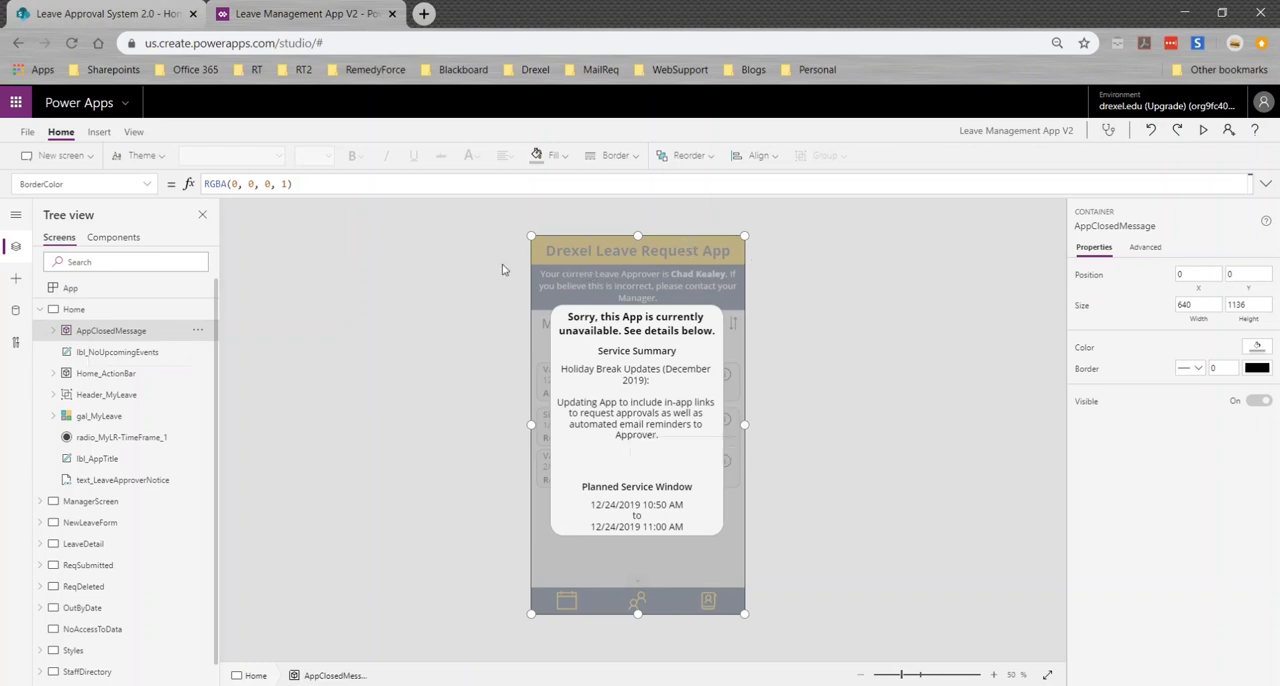
{"action": "left_click", "coordinate": [53, 331]}
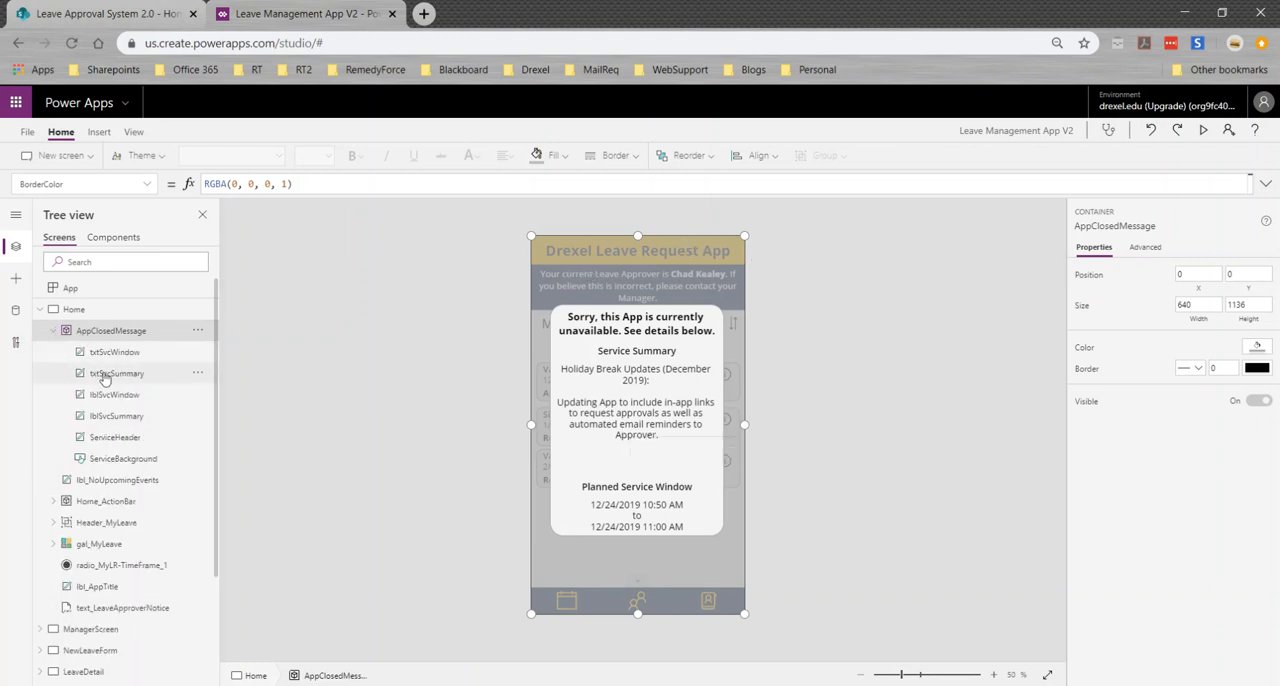
Inspect the ServiceBackground, ServiceHeader, lblSvcSummary, lblSvcWindow and txtSvcSummary controls inside the AppClosedMessage container
{"action": "left_click", "coordinate": [118, 460]}
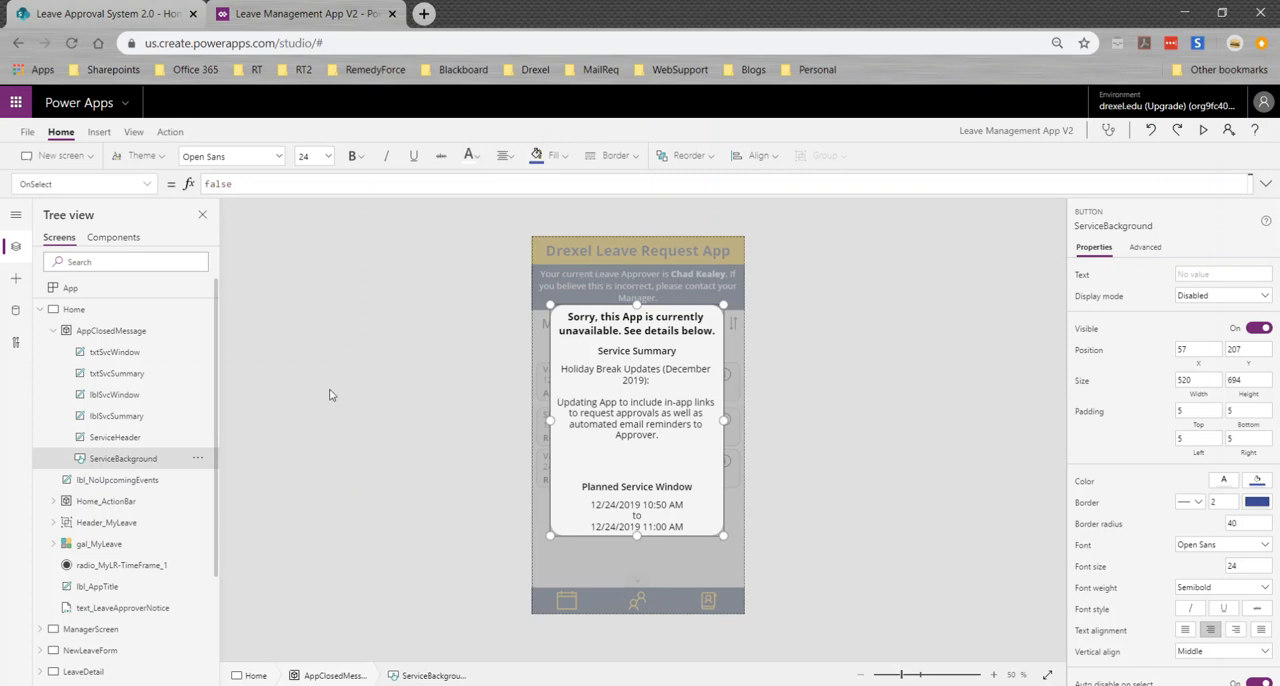
{"action": "left_click", "coordinate": [100, 445]}
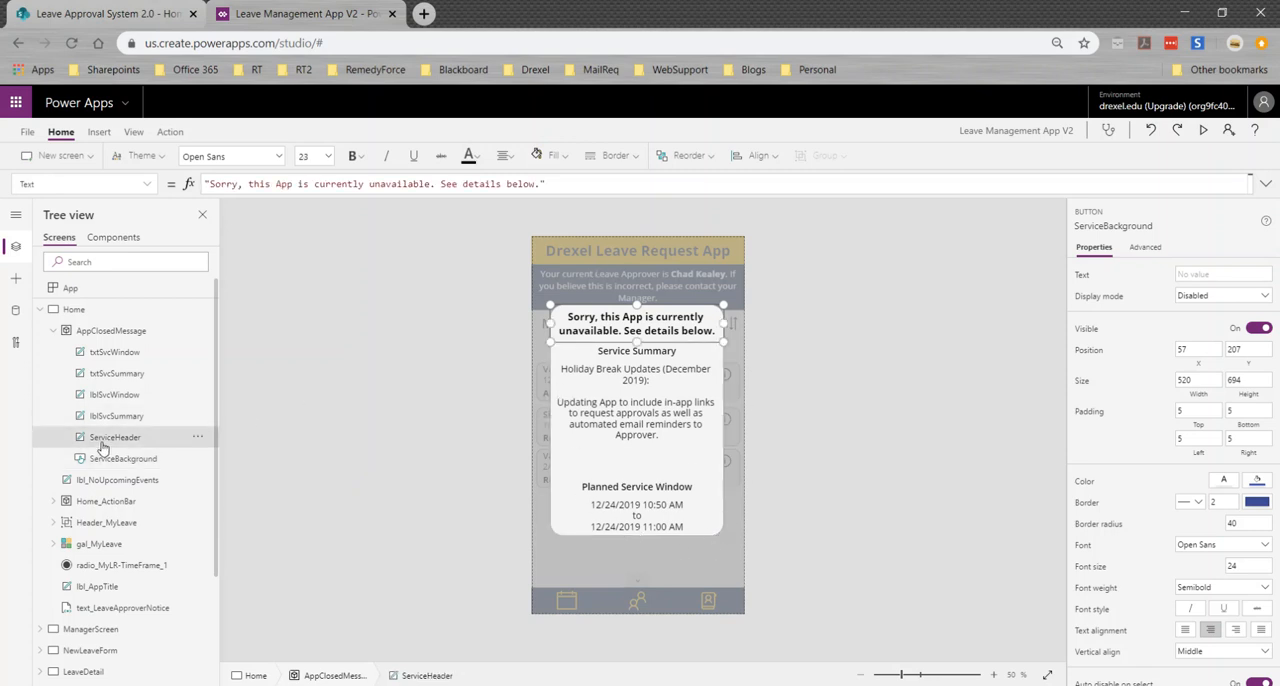
{"action": "left_click", "coordinate": [104, 423]}
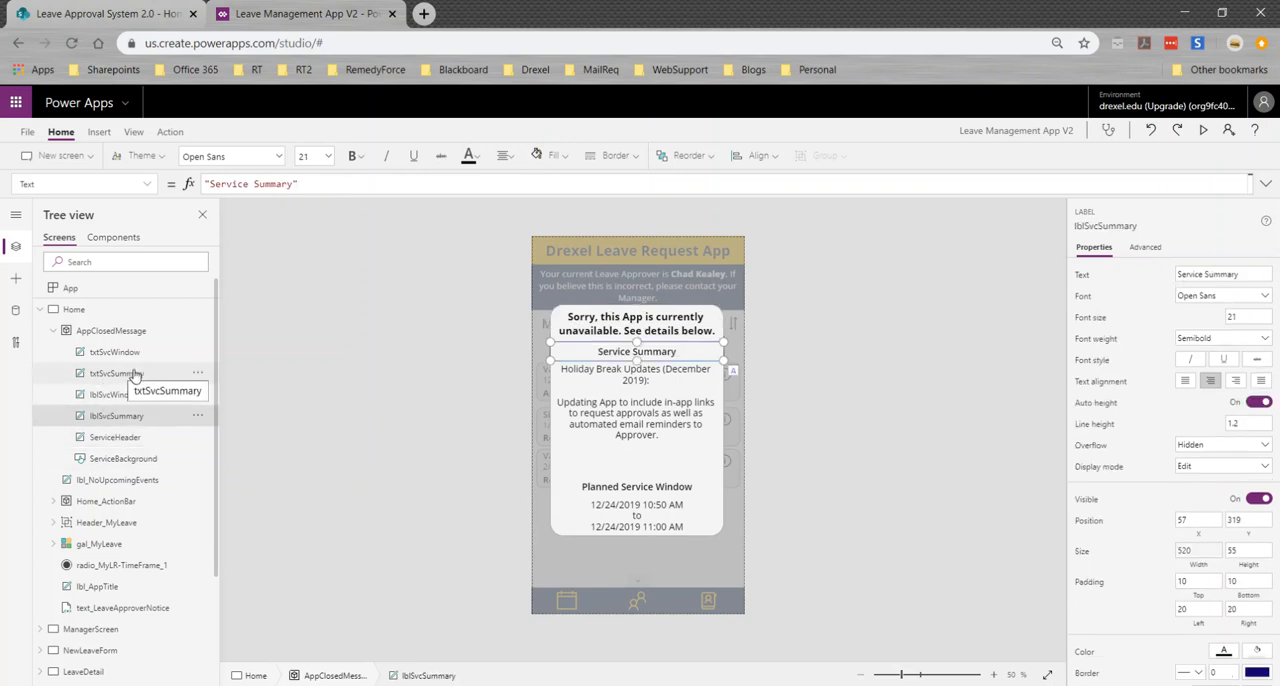
{"action": "left_click", "coordinate": [110, 396]}
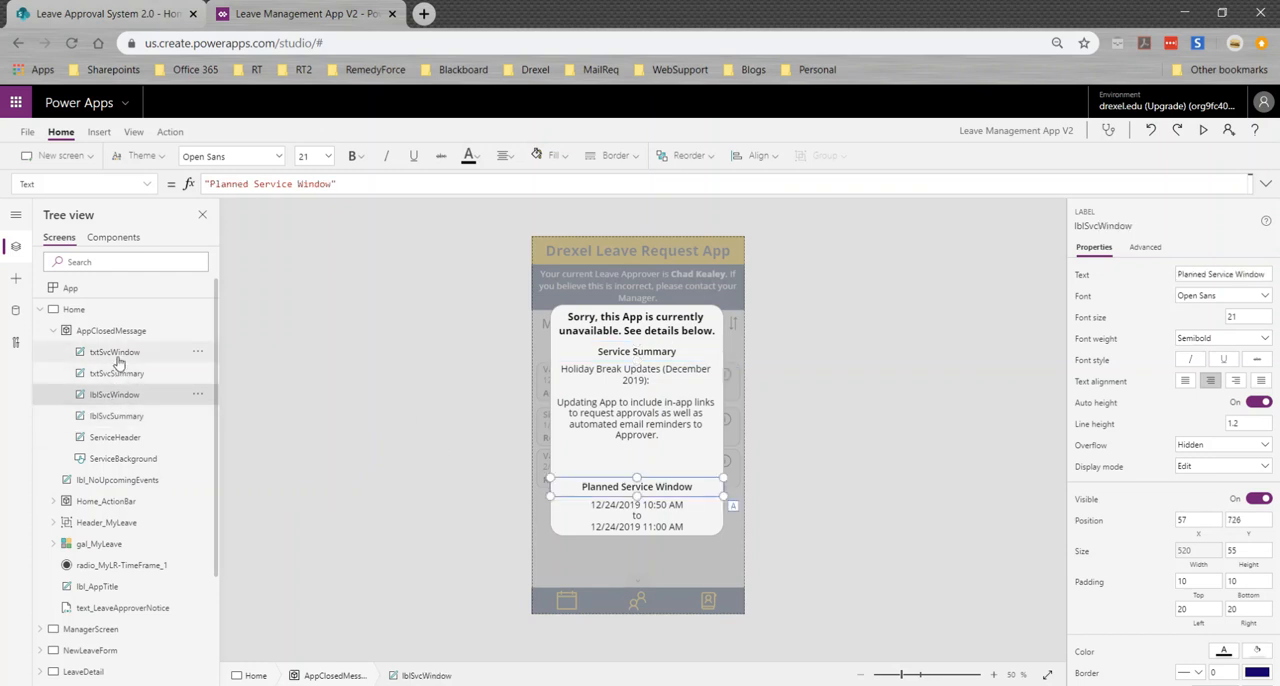
{"action": "left_click", "coordinate": [118, 374]}
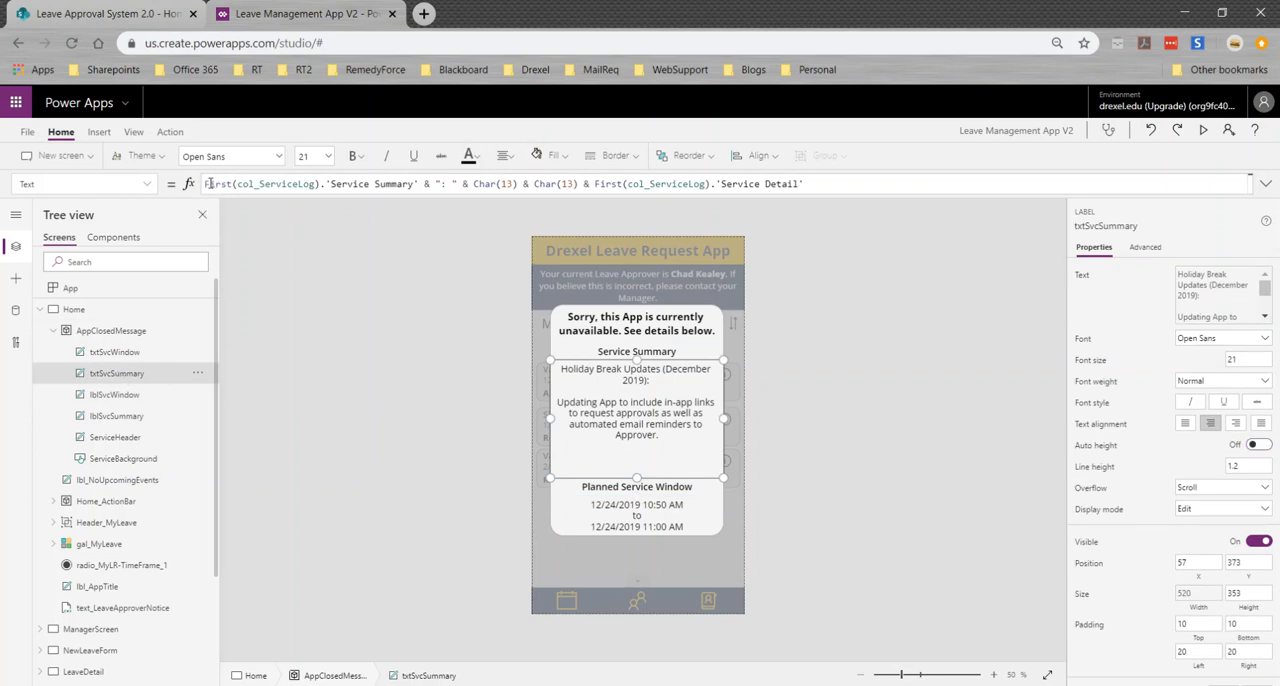
Review the App object's full OnStart formula, including the Service Log collection and the var_AppClosed logic, and collapse it again
{"action": "left_click", "coordinate": [154, 289]}
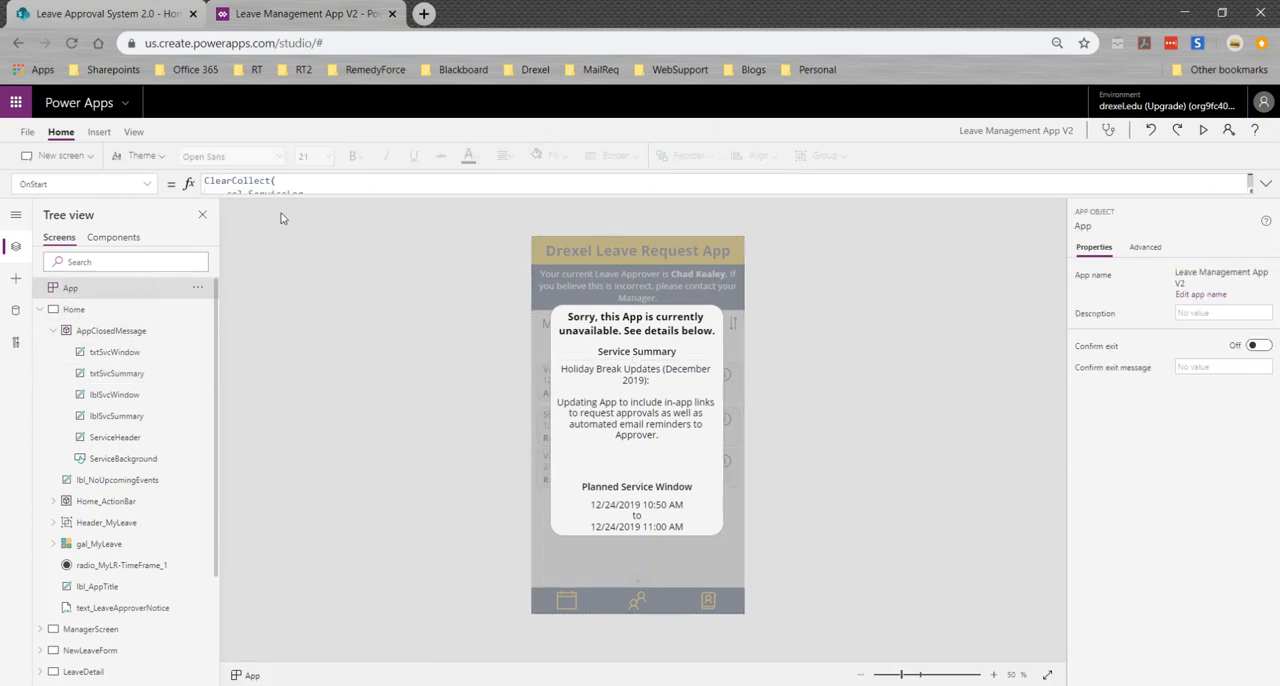
{"action": "left_click", "coordinate": [1265, 184]}
{"action": "left_click", "coordinate": [436, 278]}
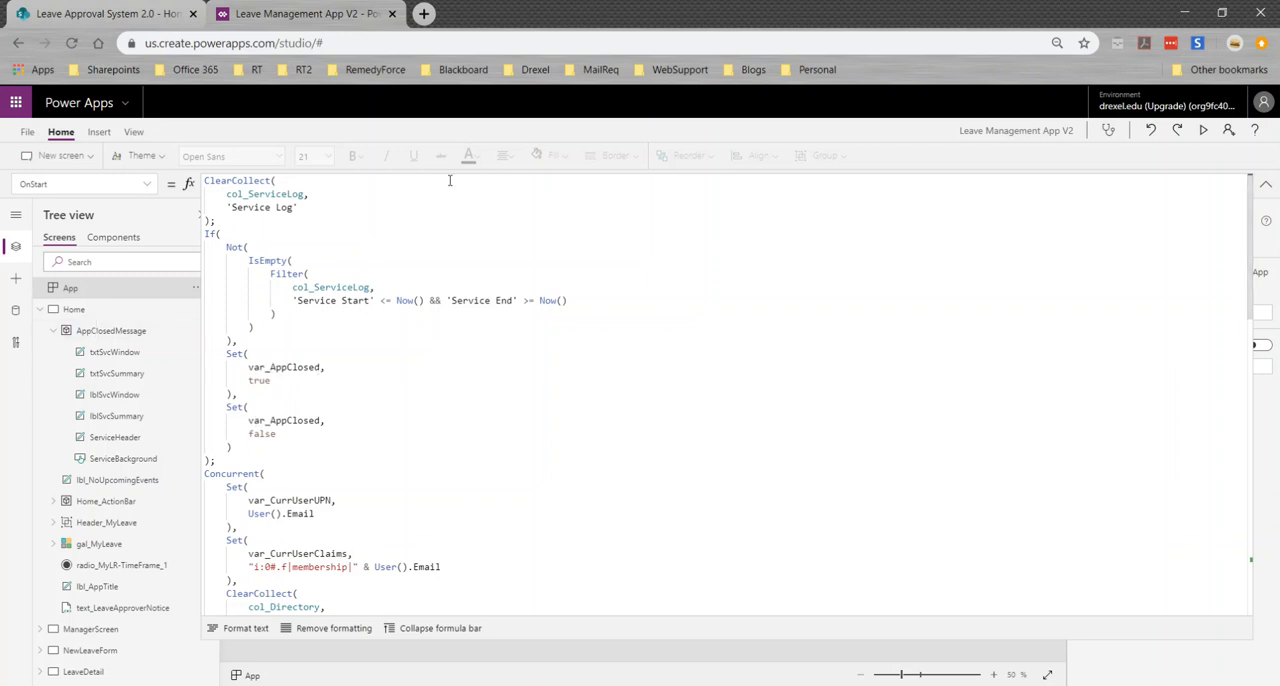
{"action": "left_click", "coordinate": [1265, 184]}
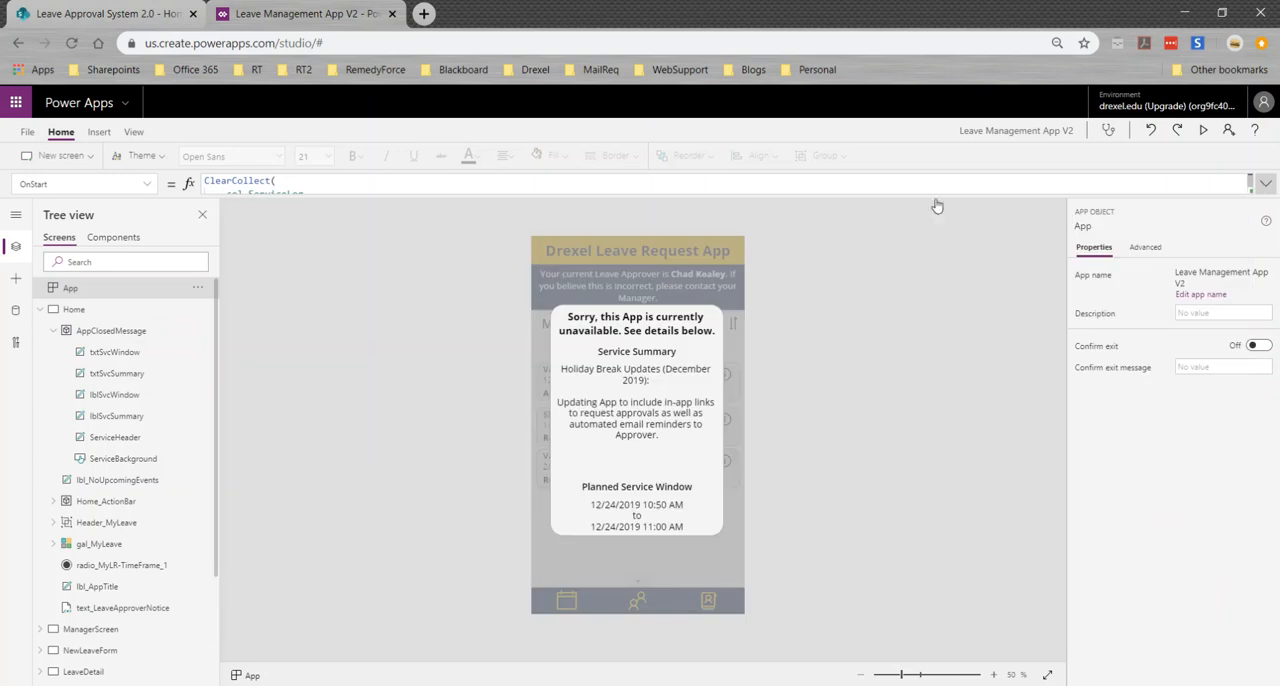
Inspect the Visible property of the AppClosedMessage container and check the value of the variable in its formula
{"action": "left_click", "coordinate": [108, 329]}
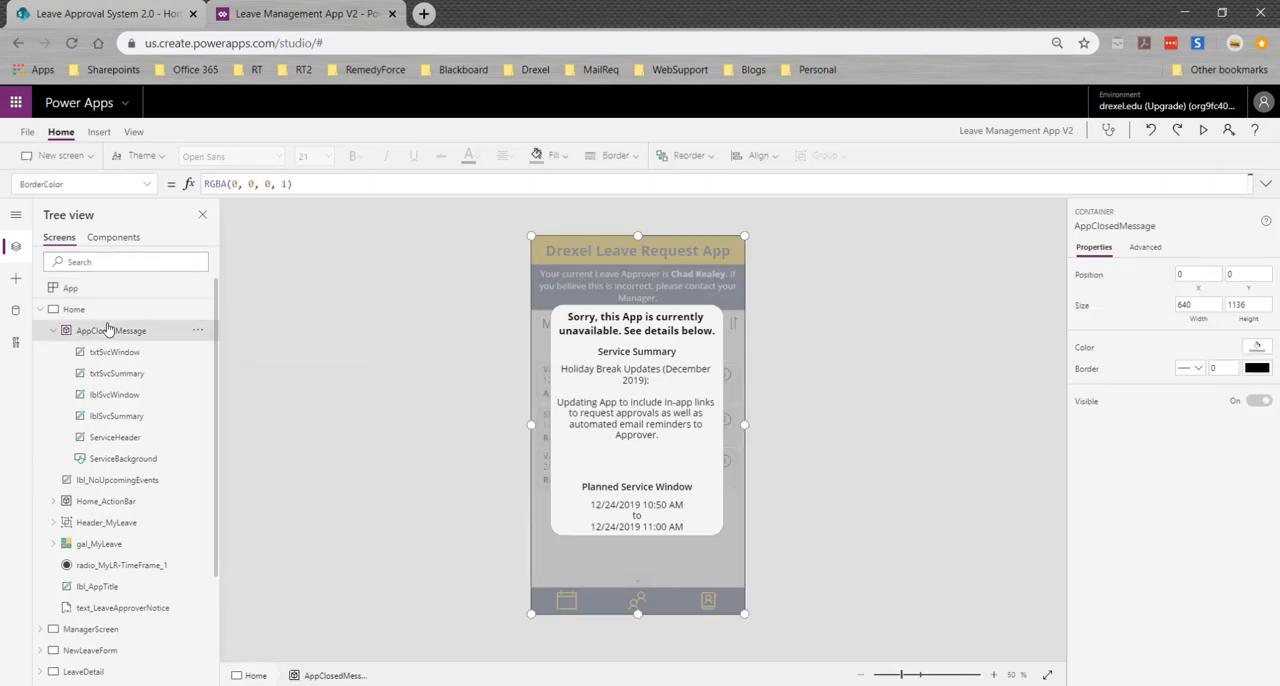
{"action": "left_click", "coordinate": [130, 183]}
{"action": "left_click", "coordinate": [102, 334]}
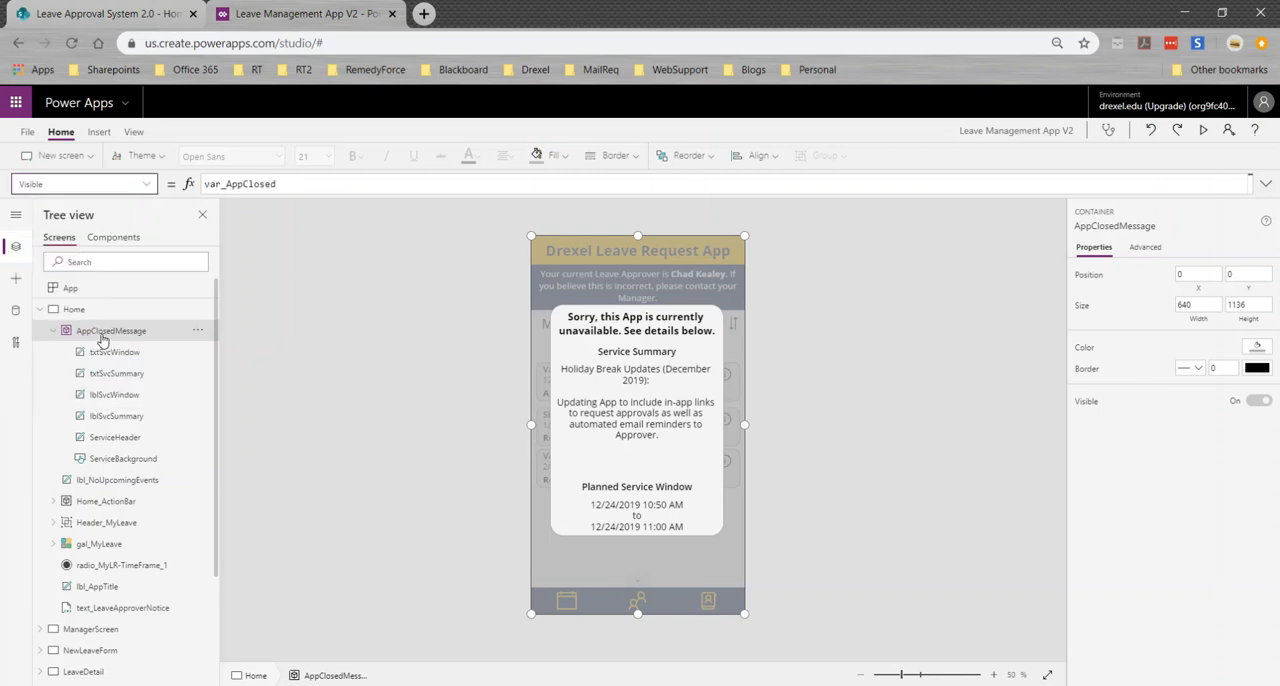
{"action": "double_click", "coordinate": [285, 189]}
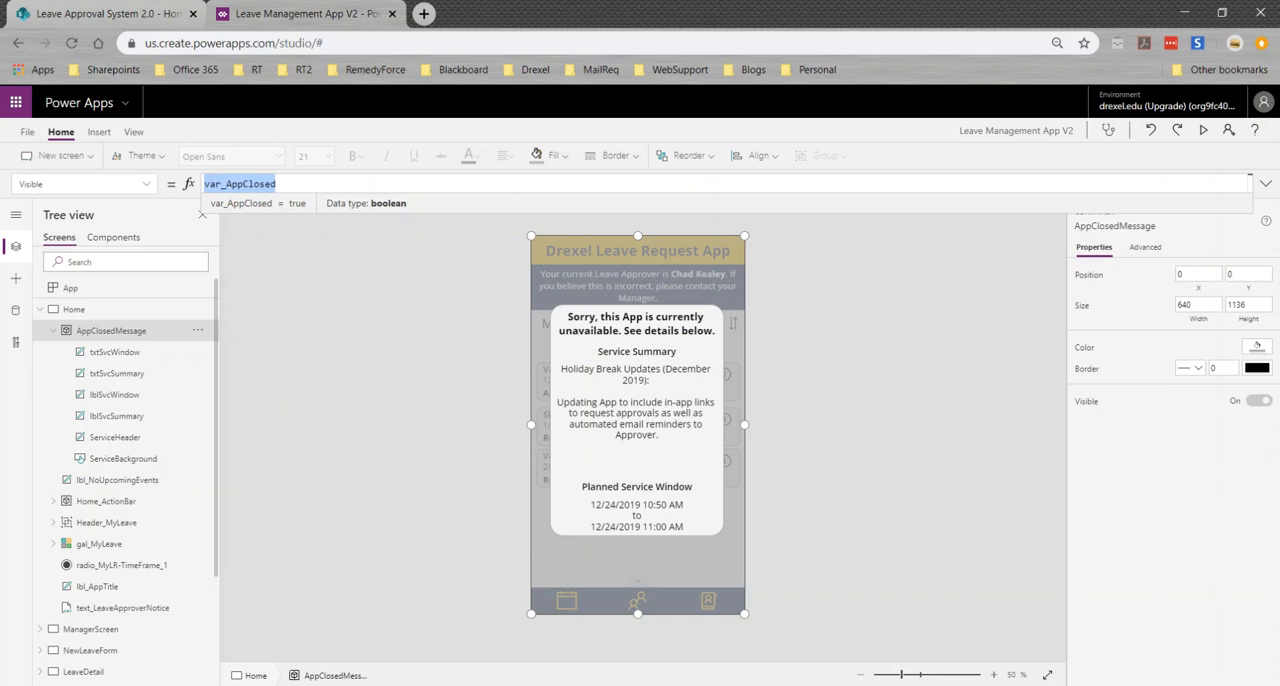
Return to the Leave Approval System 2.0 home page, reload it and examine the embedded leave request app and its upcoming requests
{"action": "left_click", "coordinate": [130, 13]}
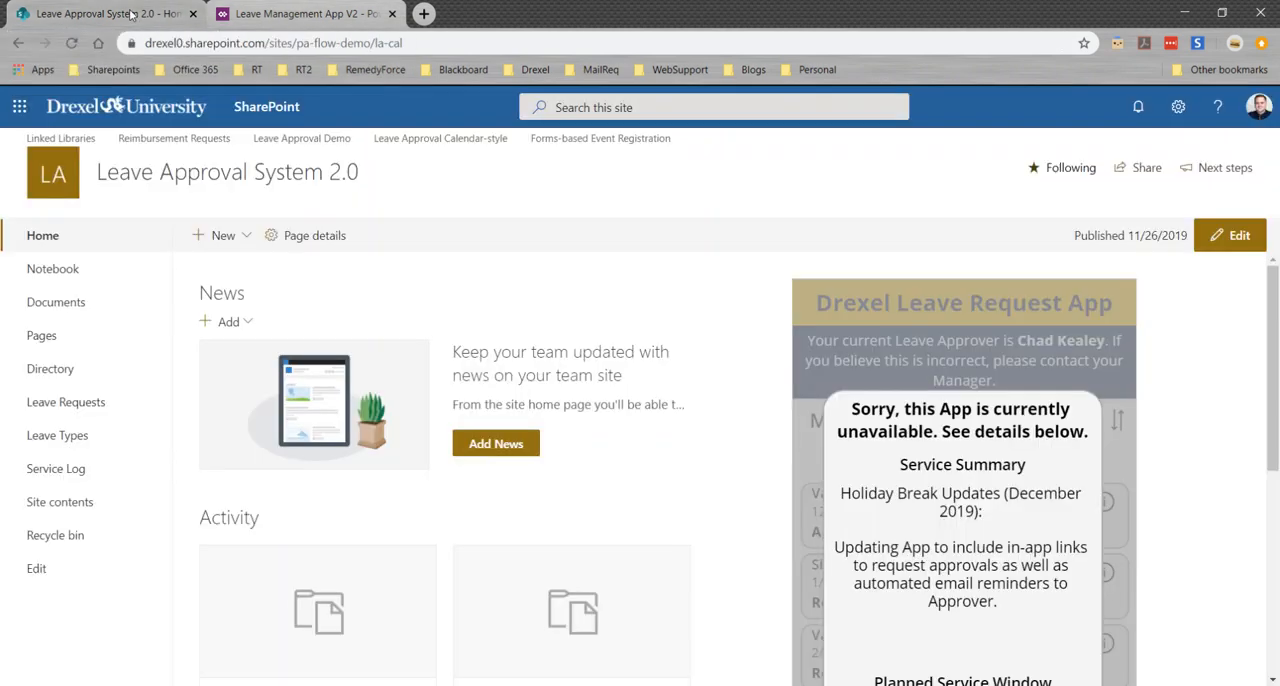
{"action": "left_click", "coordinate": [71, 43]}
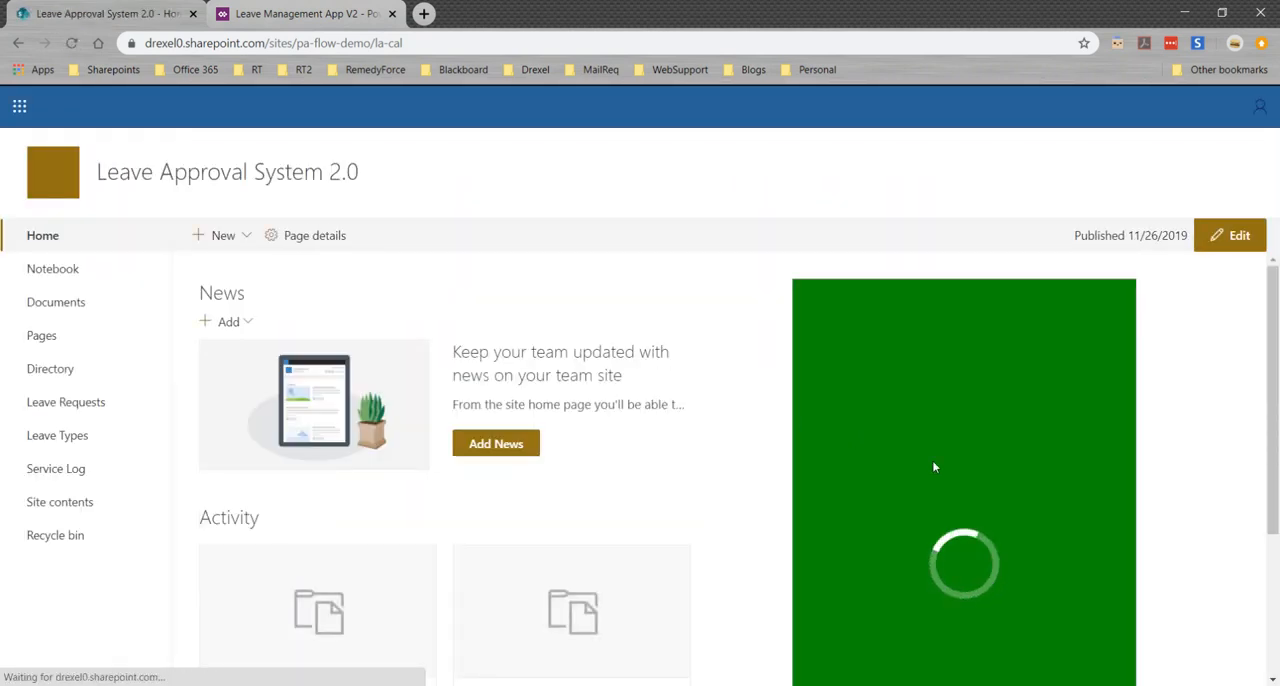
{"action": "scroll", "coordinate": [1142, 520], "scroll_direction": "down", "scroll_amount": 1}
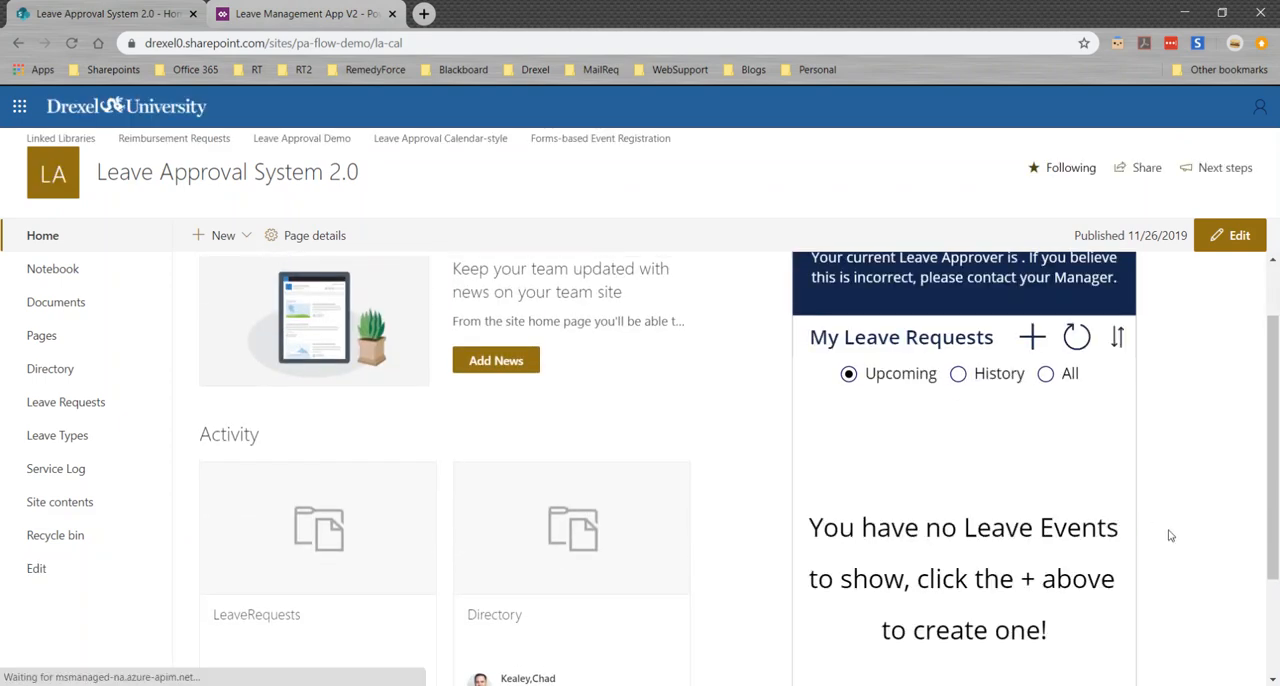
{"action": "scroll", "coordinate": [1168, 535], "scroll_direction": "up", "scroll_amount": 1}
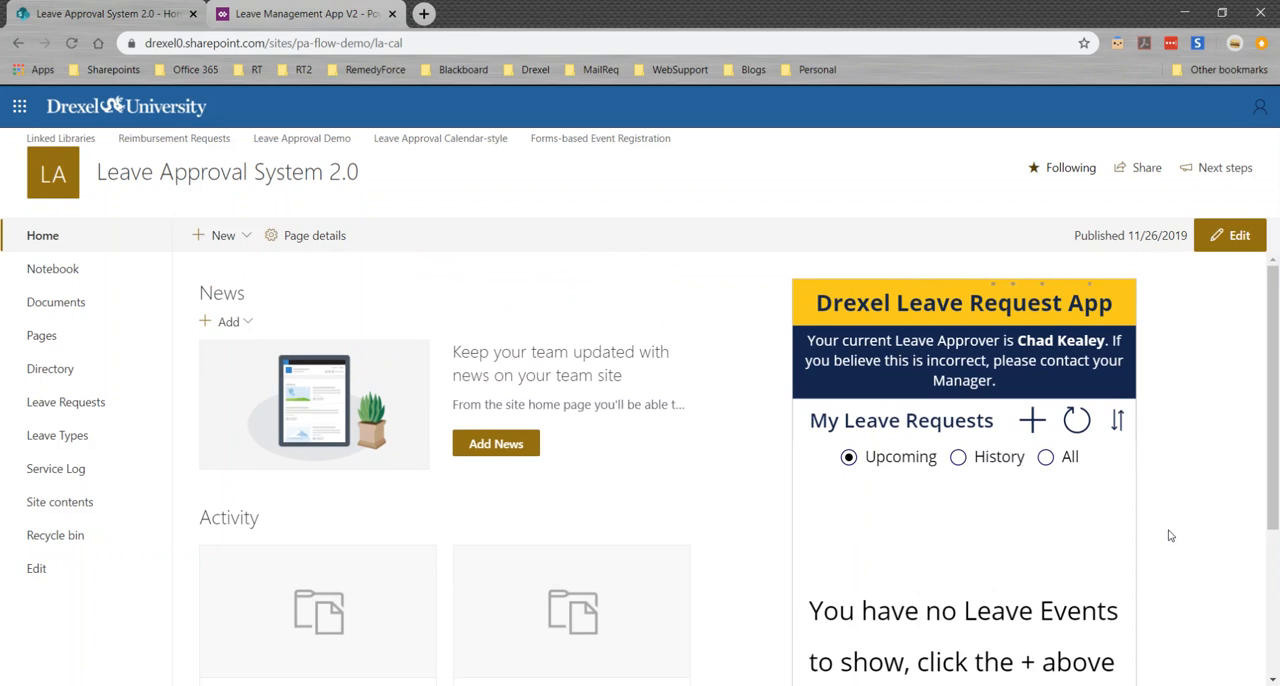
{"action": "scroll", "coordinate": [1168, 530], "scroll_direction": "down", "scroll_amount": 2}
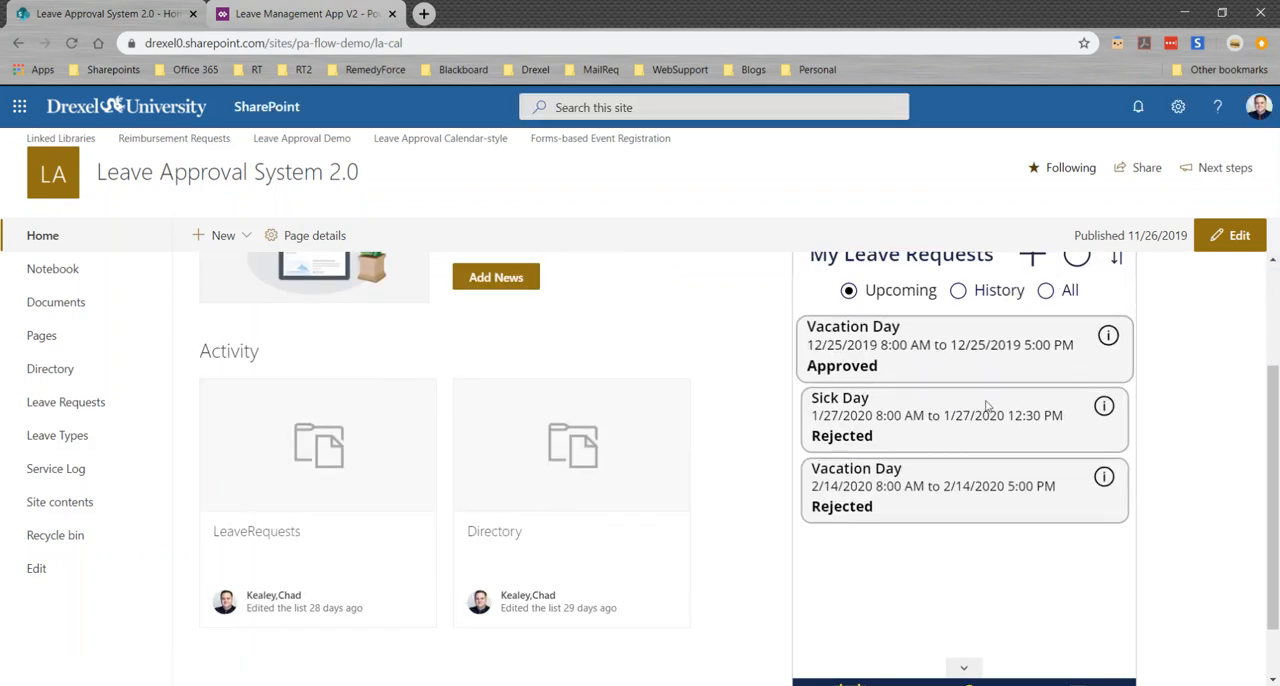
{"action": "scroll", "coordinate": [1070, 560], "scroll_direction": "up", "scroll_amount": 1}
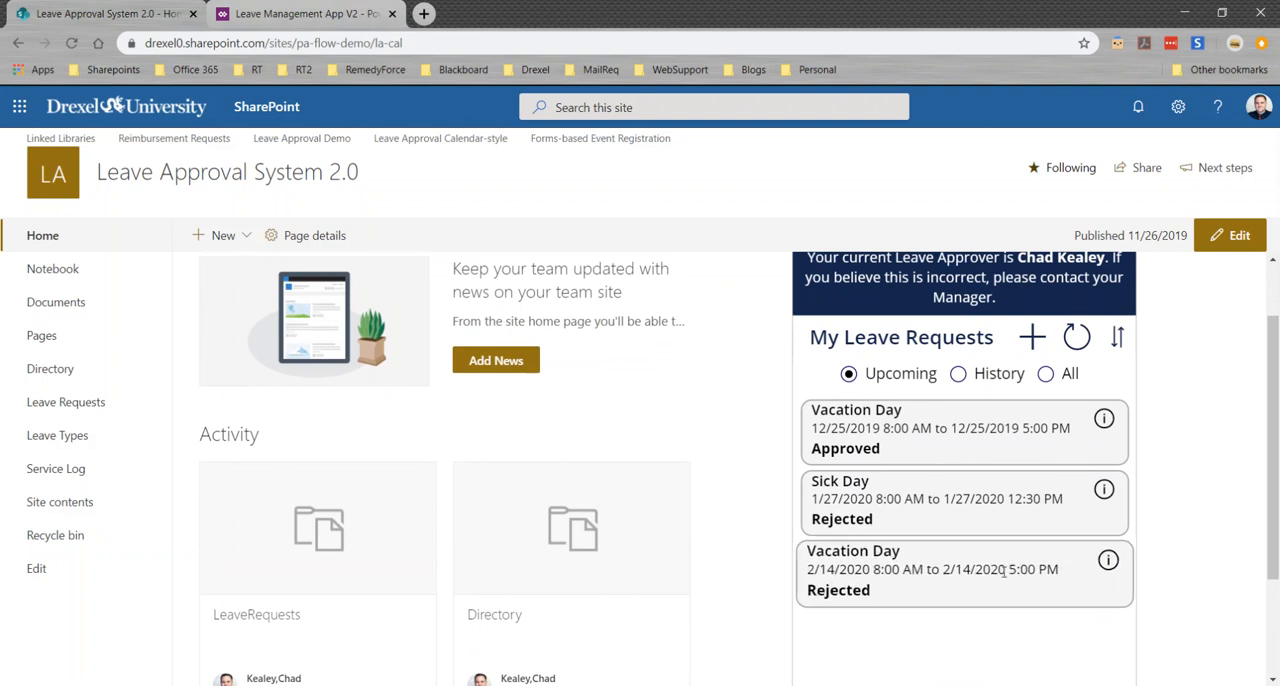
{"action": "scroll", "coordinate": [1002, 571], "scroll_direction": "up", "scroll_amount": 1}
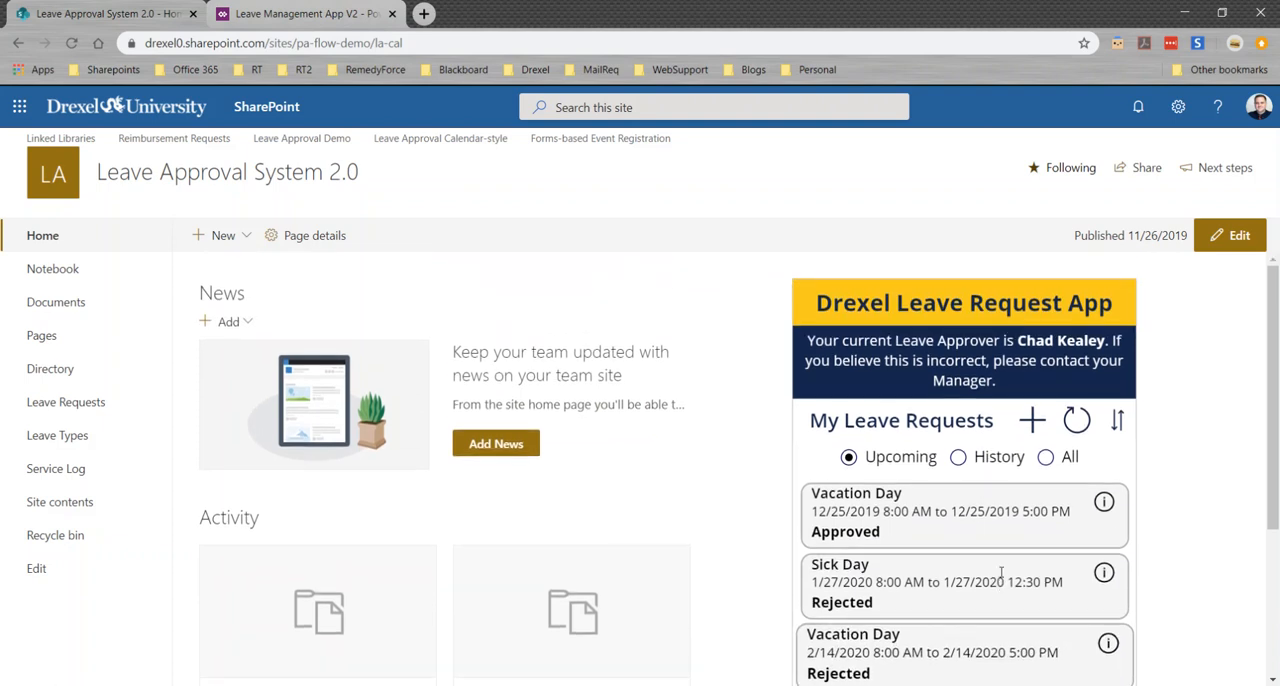